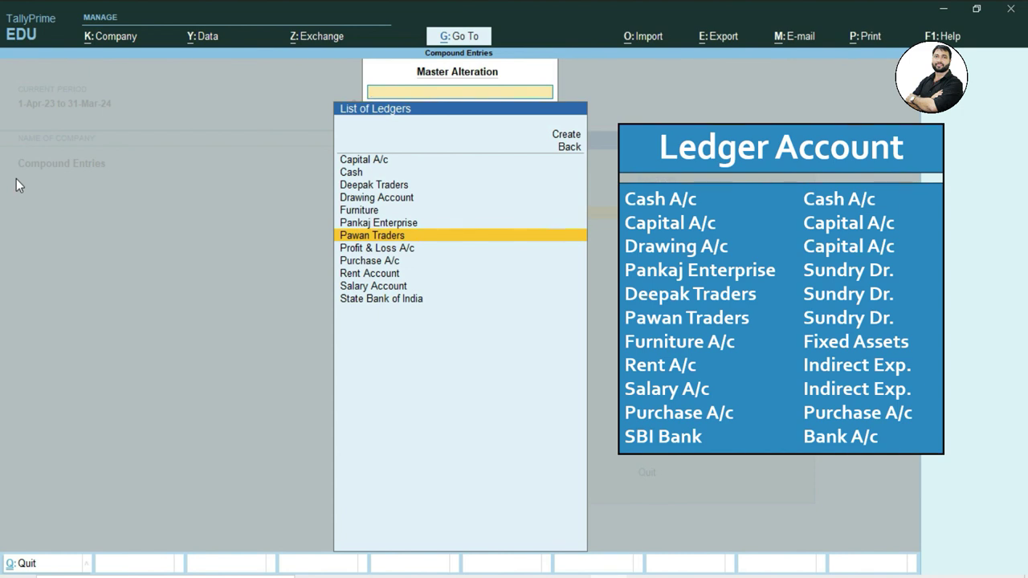
# Step: Leave the ledger alteration list and start a new Receipt voucher dated 2-4-2023
pyautogui.press('Escape')
pyautogui.press('Escape')
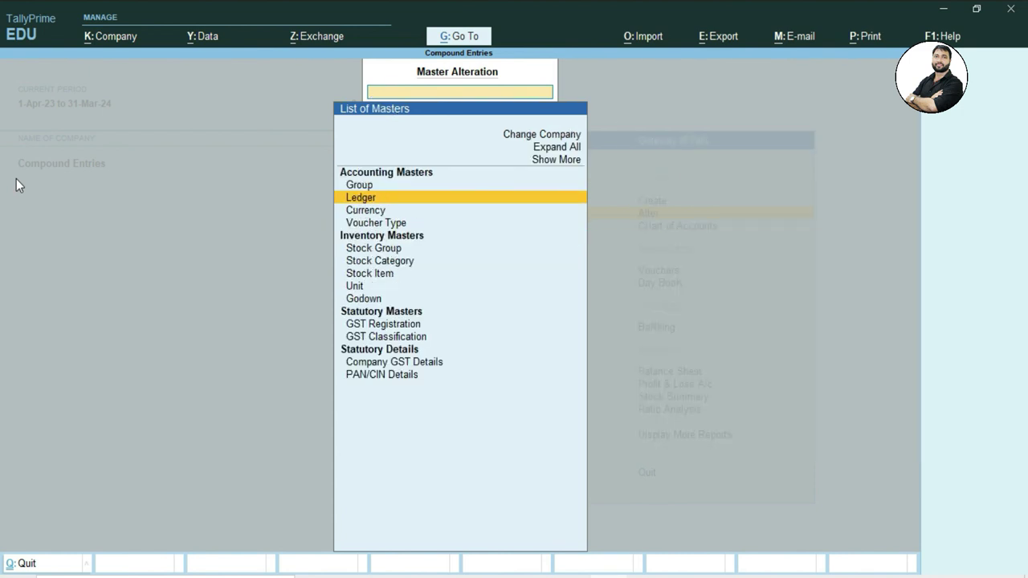
pyautogui.press('Up')
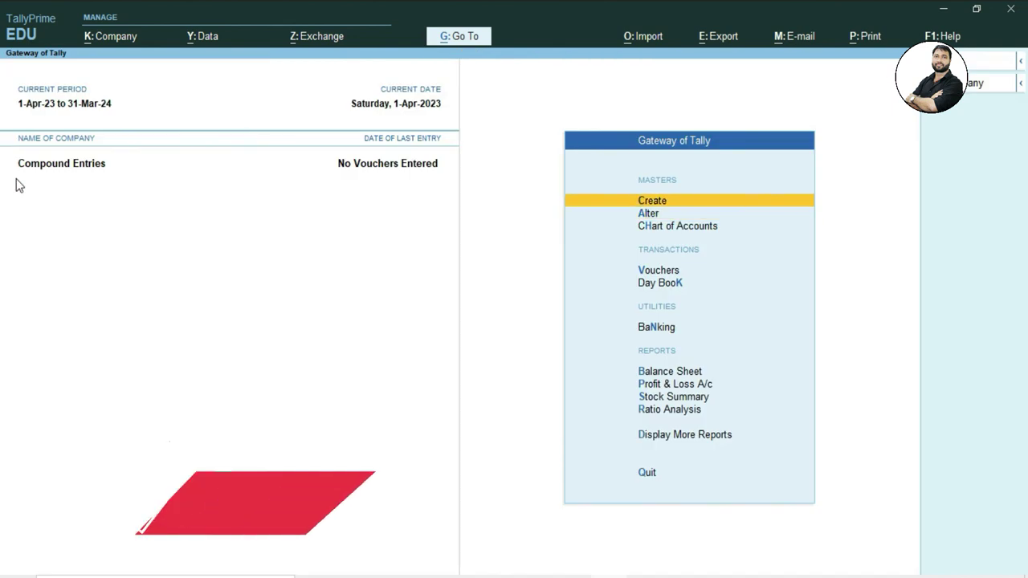
pyautogui.press('v')
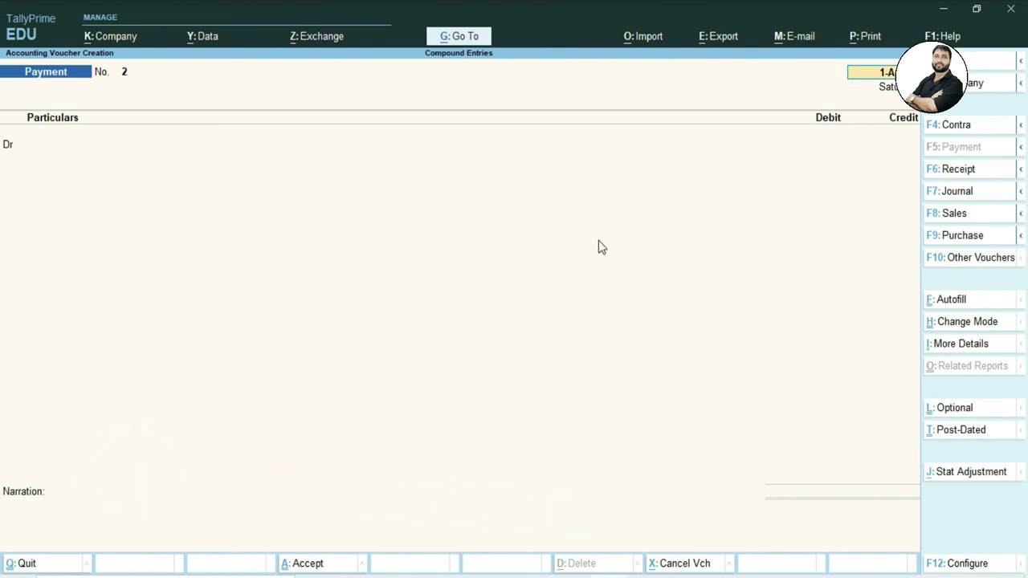
pyautogui.press('F6')
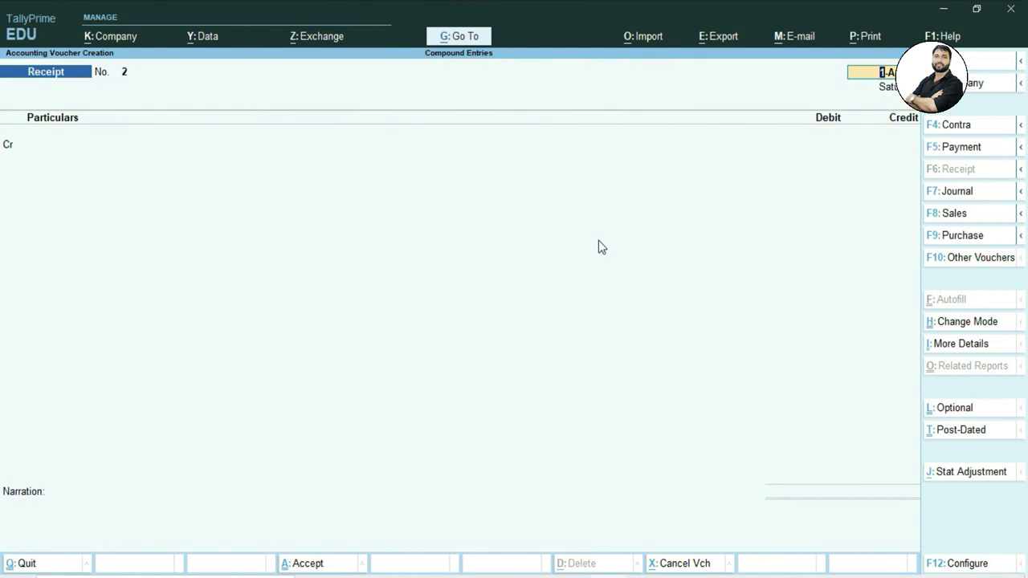
pyautogui.press('F2')
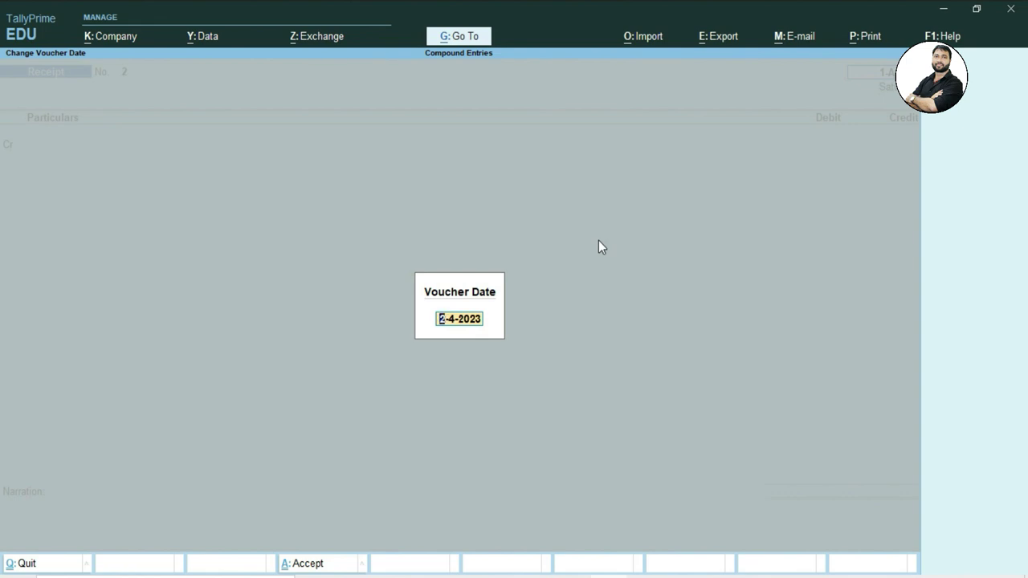
pyautogui.press('Return')
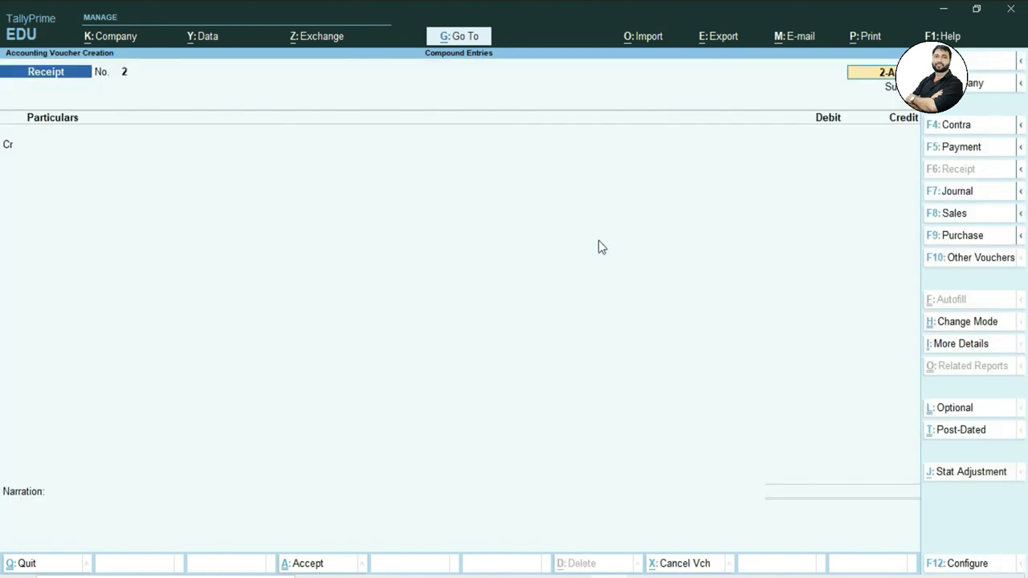
pyautogui.press('Return')
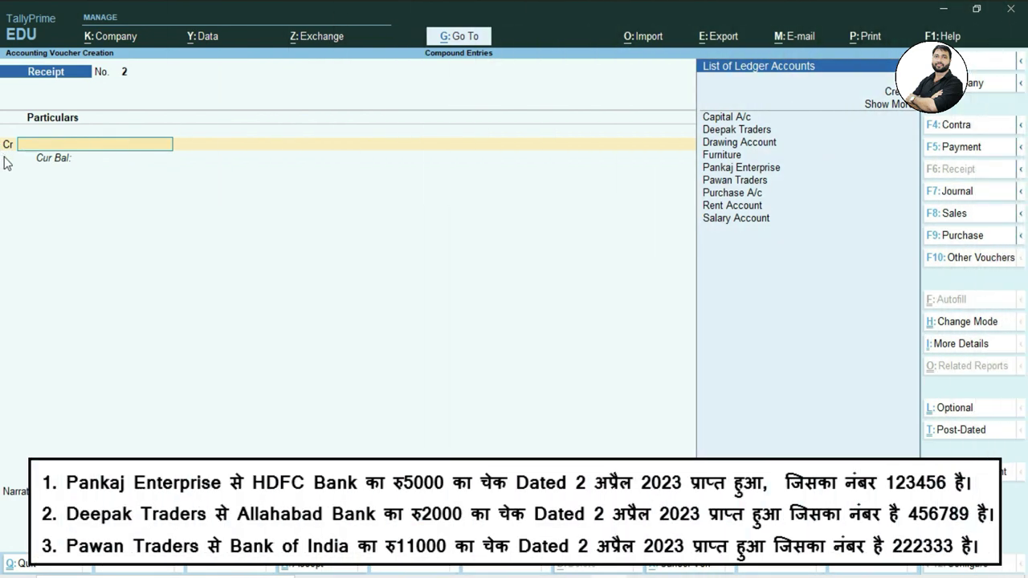
# Step: Credit the Pankaj Enterprise ledger with 5,000 on the first line of the receipt
pyautogui.click(760, 170)
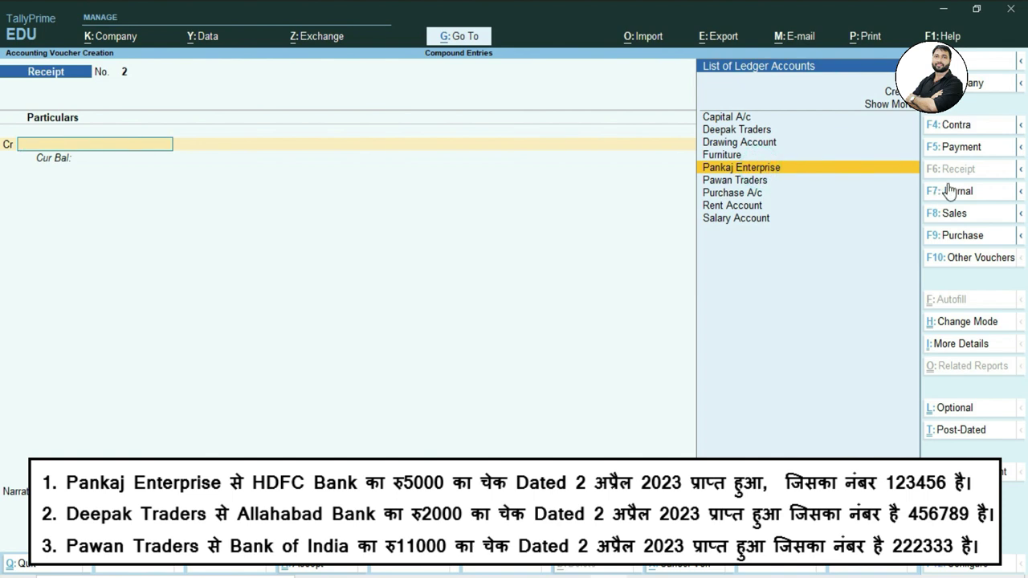
pyautogui.press('Return')
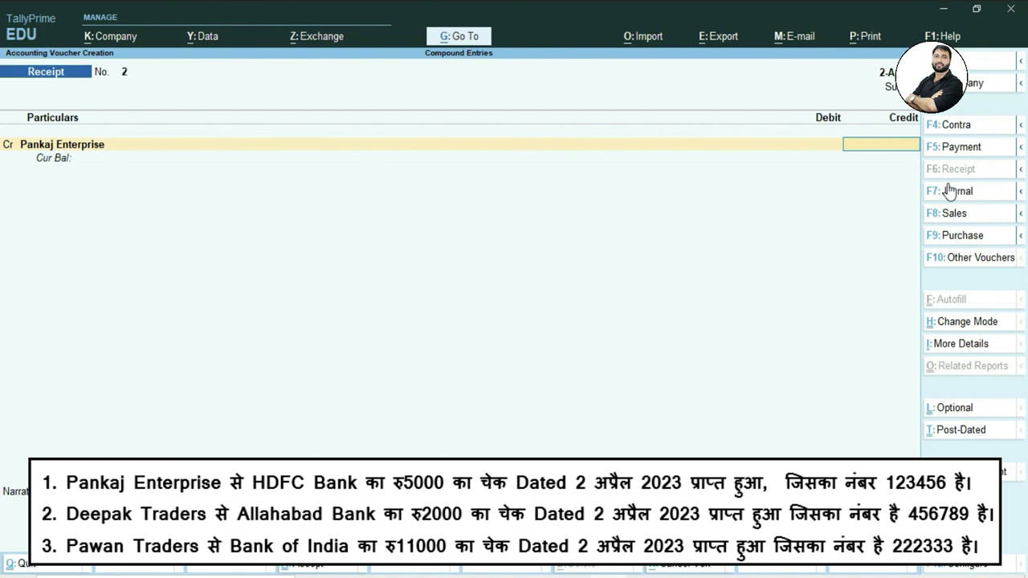
pyautogui.write('5000')
pyautogui.press('Return')
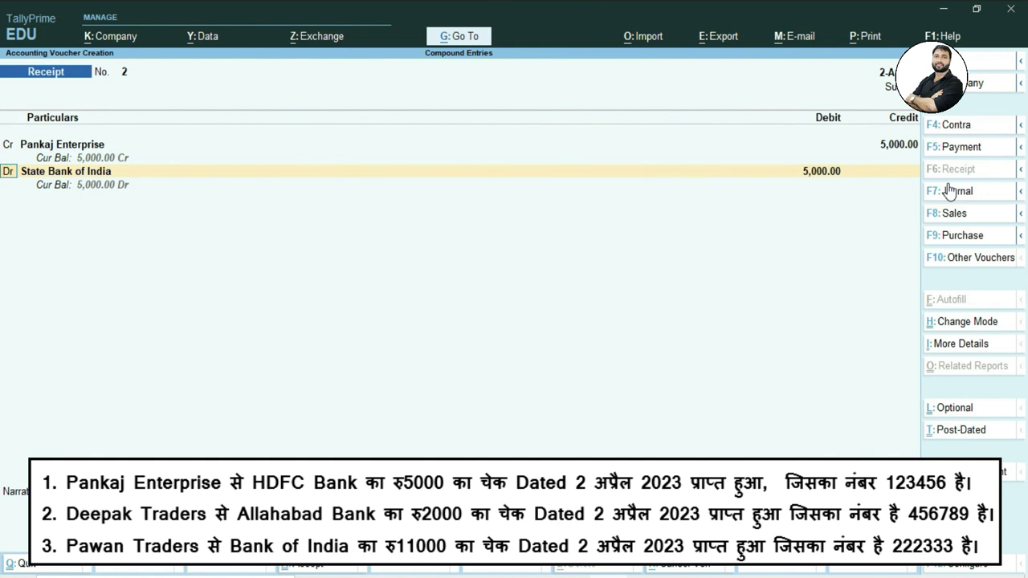
# Step: Make the second line a credit entry for Deepak Traders with an amount of 2,000
pyautogui.write('c')
pyautogui.press('Return')
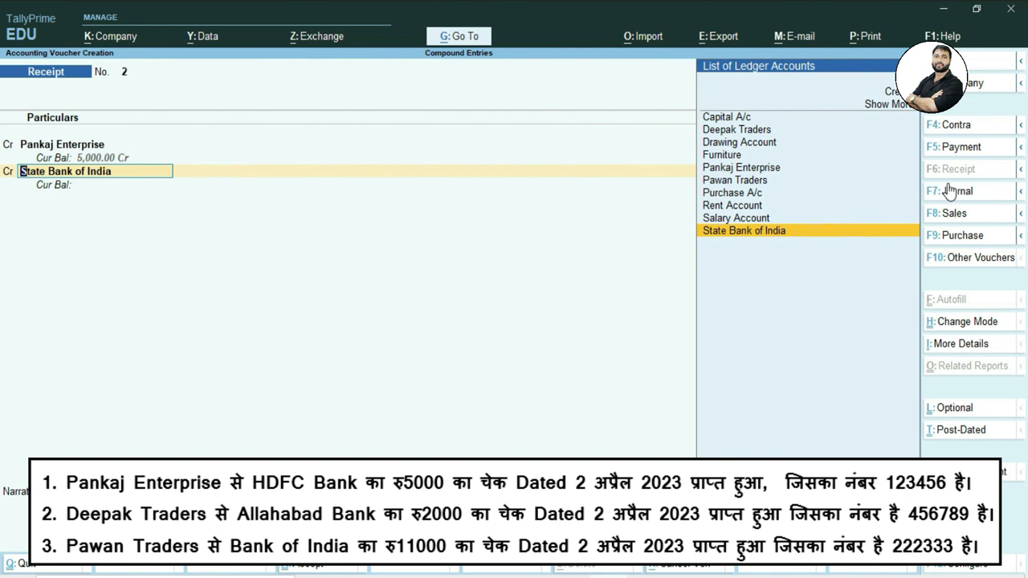
pyautogui.press('Up')
pyautogui.press('Up')
pyautogui.press('Up')
pyautogui.press('Up')
pyautogui.press('Up')
pyautogui.press('Up')
pyautogui.press('Up')
pyautogui.press('Up')
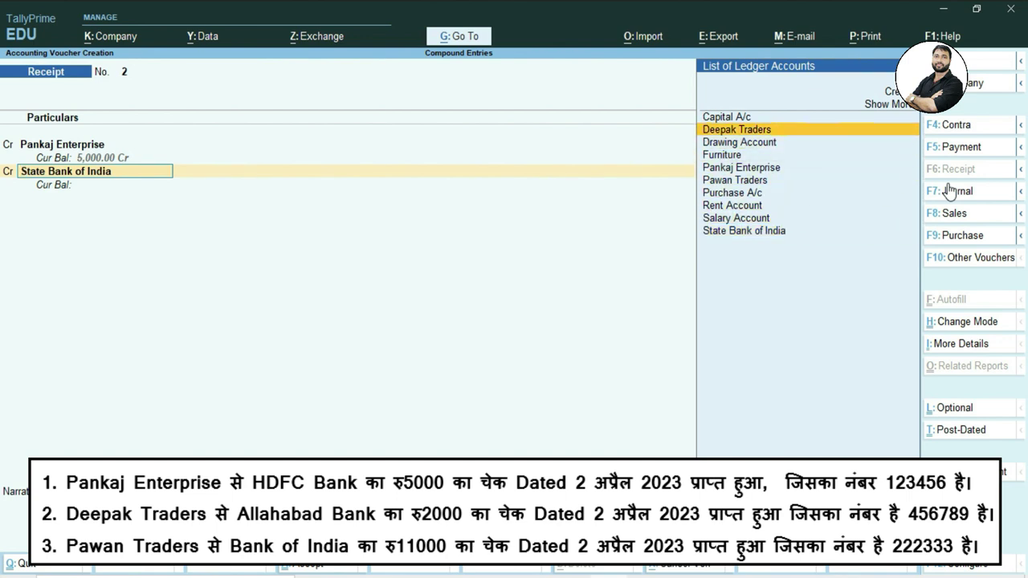
pyautogui.press('Return')
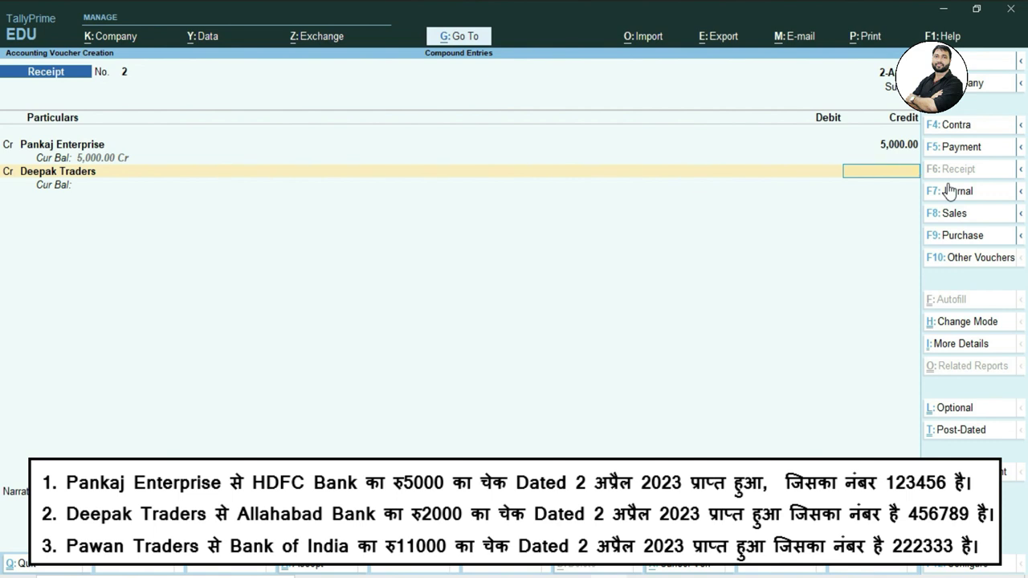
pyautogui.write('2000')
pyautogui.press('Return')
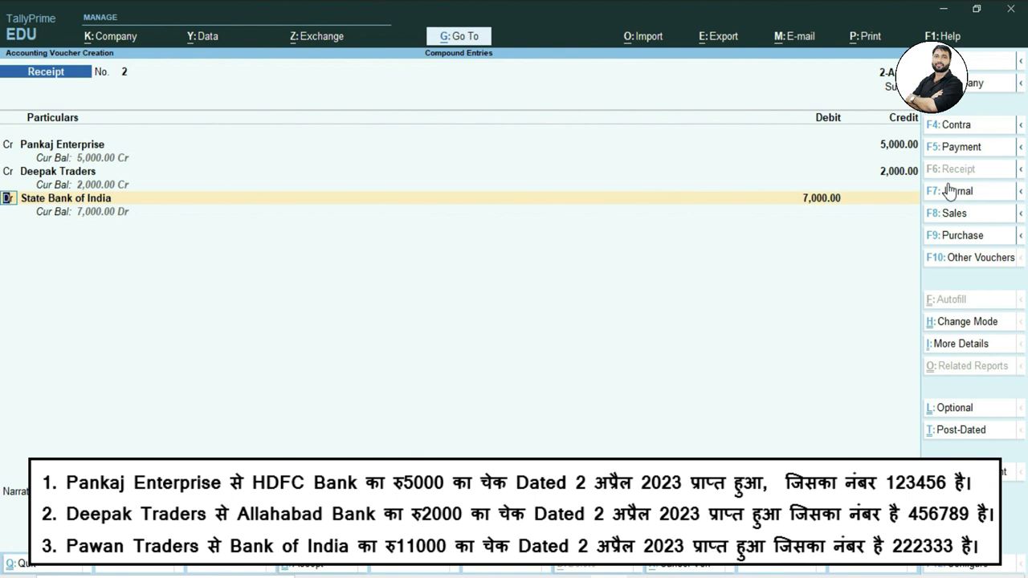
# Step: Make the third line a credit entry for Pawan Traders with an amount of 11,000
pyautogui.press('BackSpace')
pyautogui.write('c')
pyautogui.press('Return')
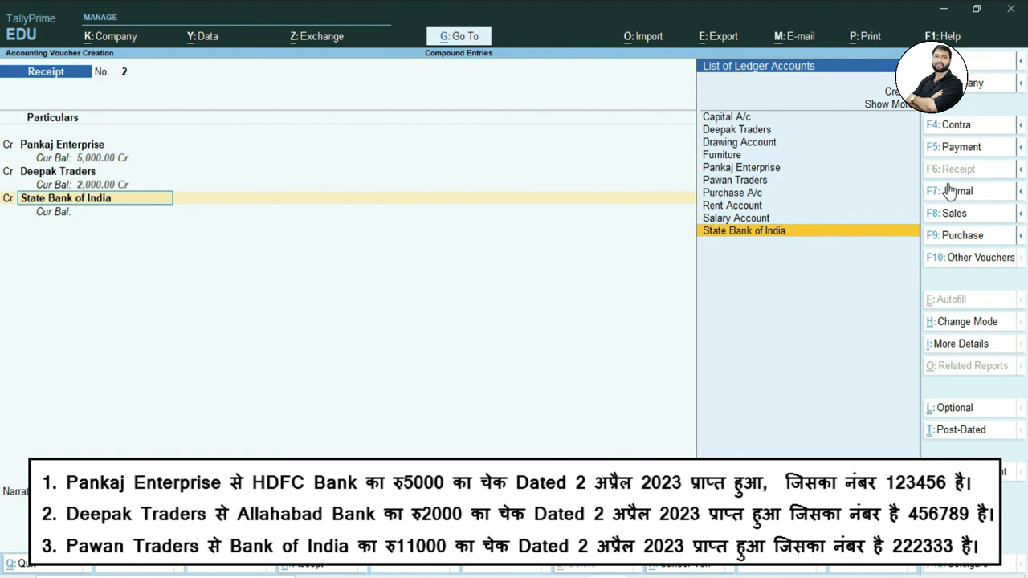
pyautogui.press('Up')
pyautogui.press('Up')
pyautogui.press('Return')
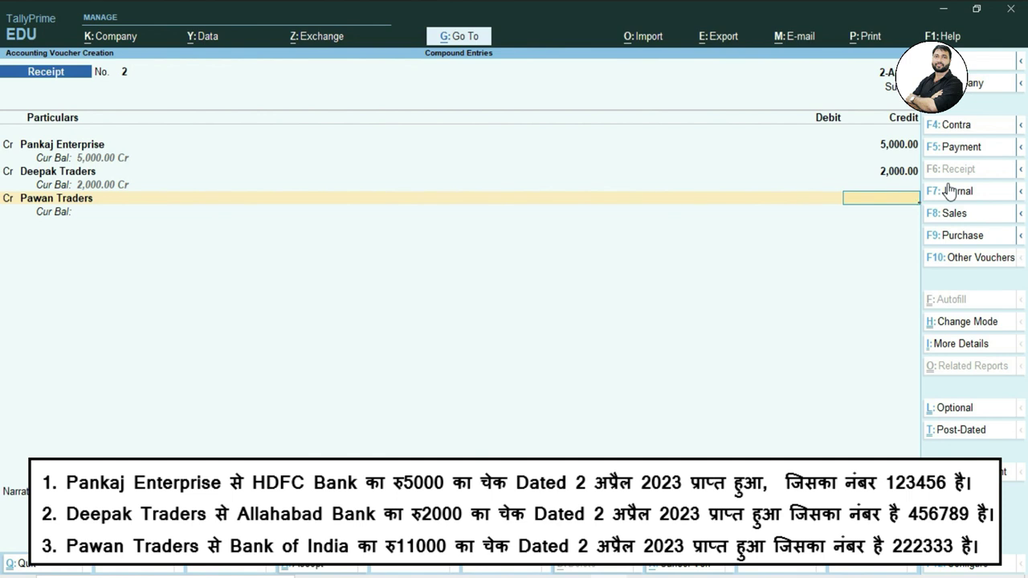
pyautogui.write('11000')
pyautogui.press('Return')
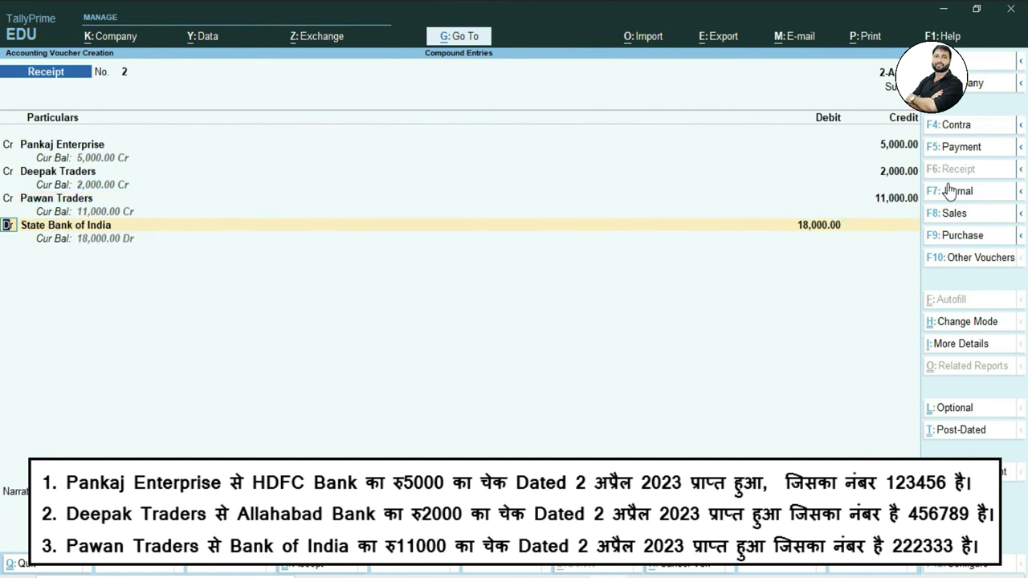
# Step: Debit State Bank of India with 18,000 and proceed to its bank allocations
pyautogui.press('Return')
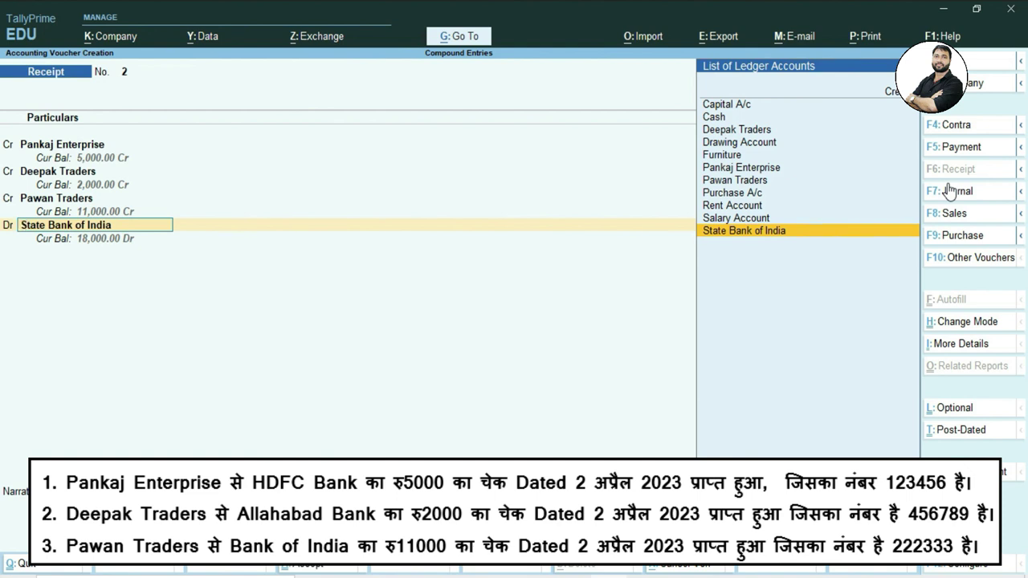
pyautogui.press('Return')
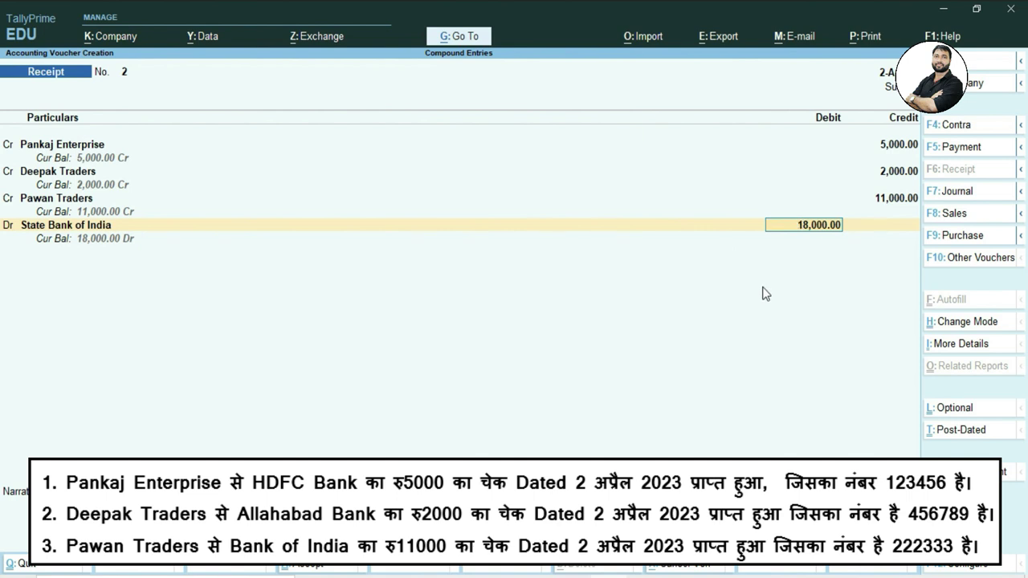
pyautogui.press('Return')
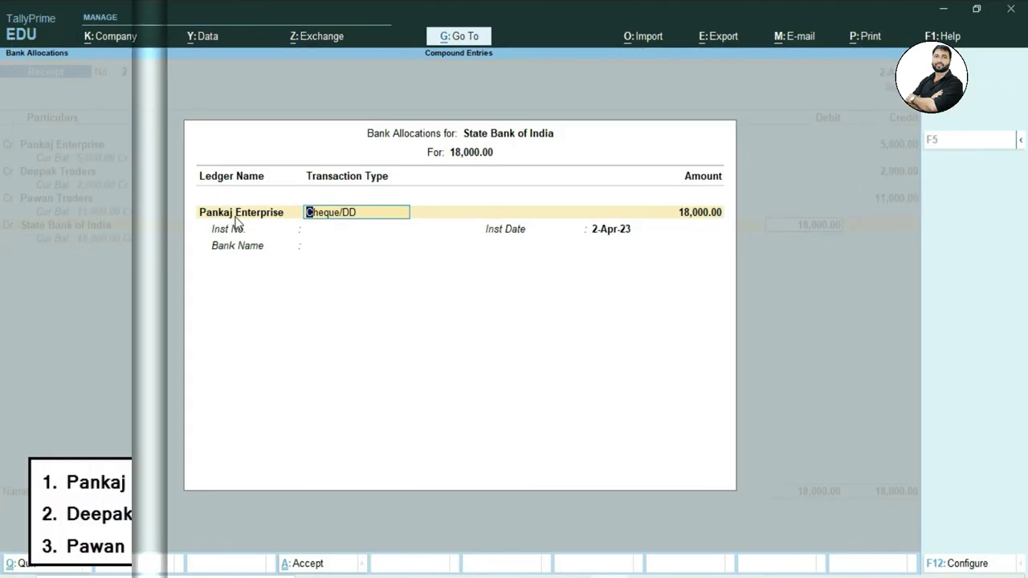
# Step: Allocate 5,000 to Pankaj Enterprise as Cheque/DD with instrument number 123456 dated 2-Apr-23
pyautogui.press('Return')
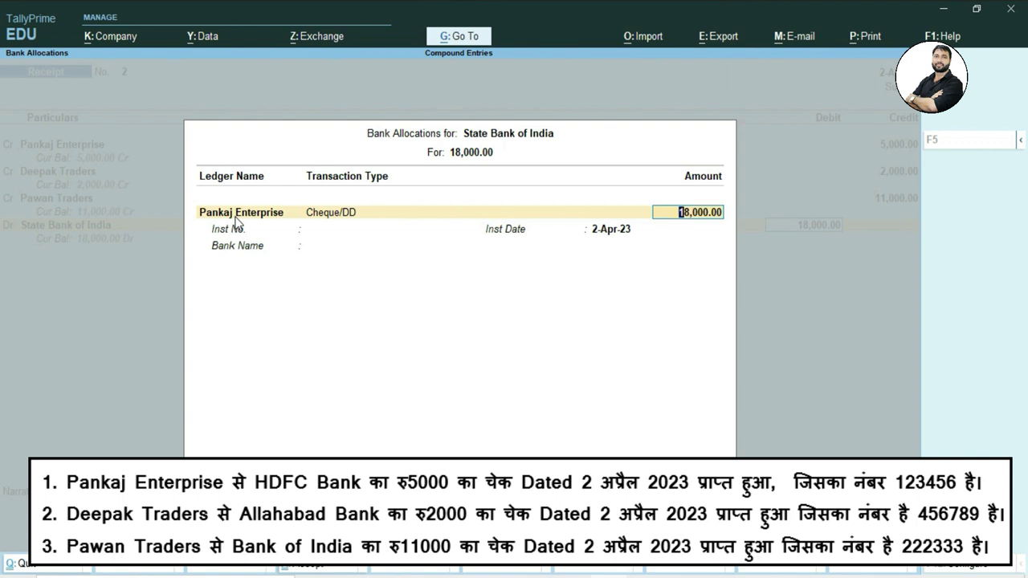
pyautogui.write('5000')
pyautogui.press('Return')
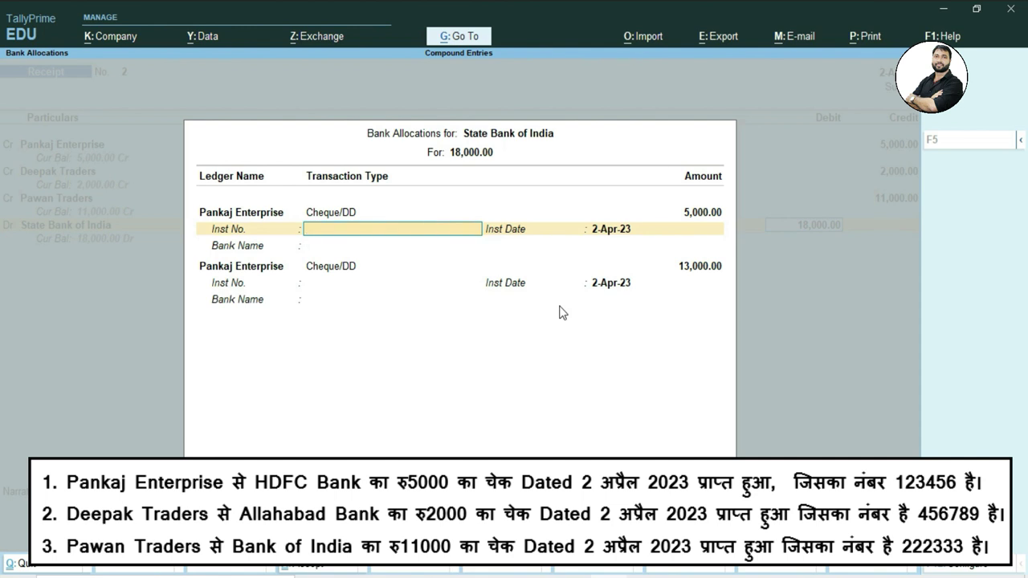
pyautogui.write('123456')
pyautogui.press('Return')
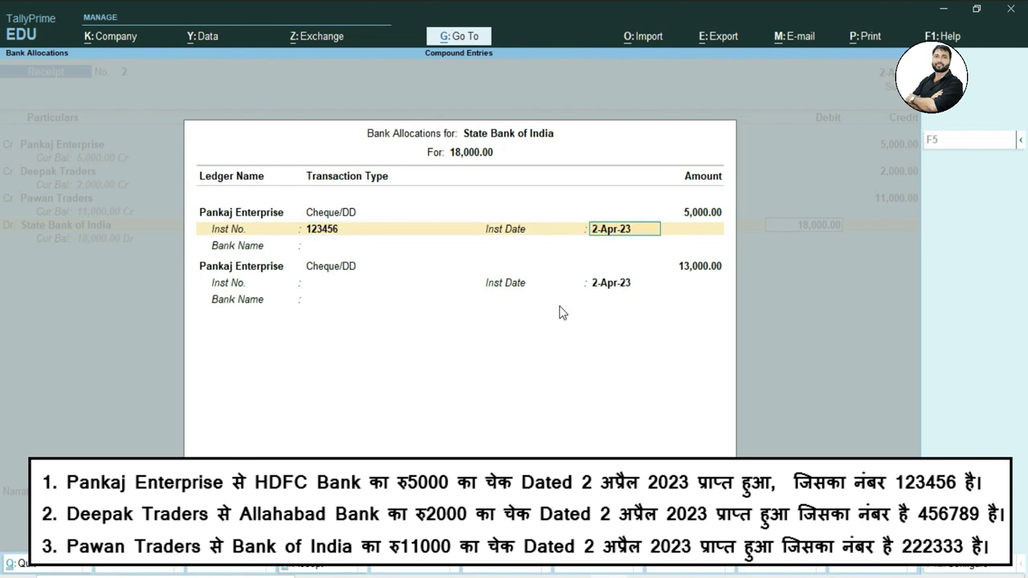
pyautogui.press('Return')
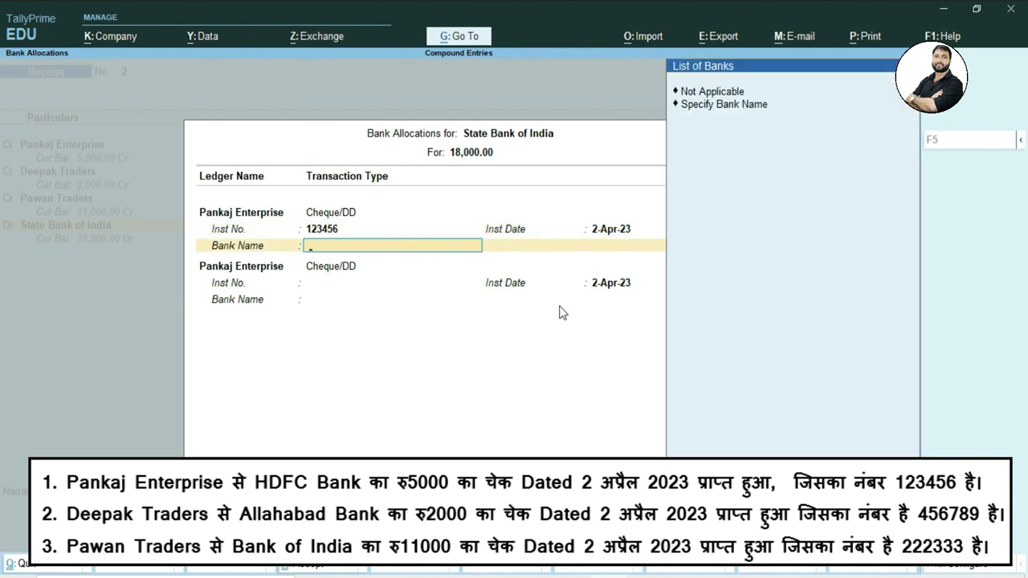
# Step: Specify HDFC Bank as the bank name for the Pankaj Enterprise cheque
pyautogui.press('Down')
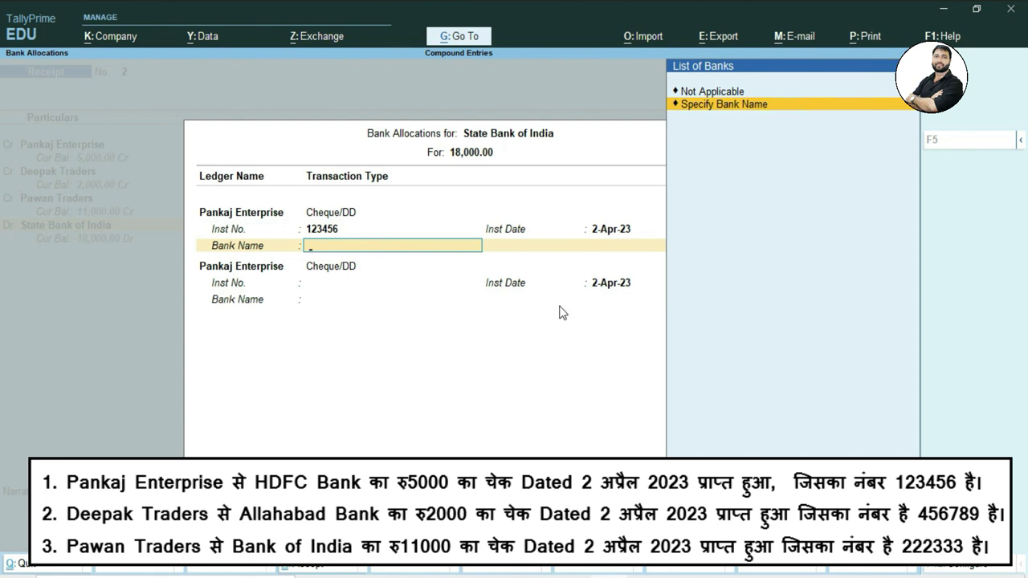
pyautogui.press('Return')
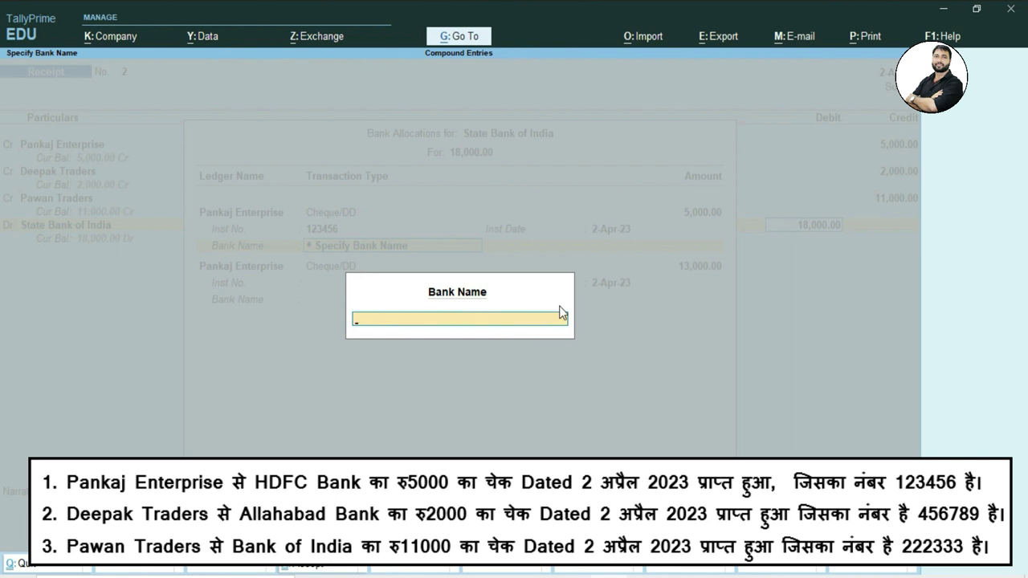
pyautogui.write('HDFC Bank')
pyautogui.press('Return')
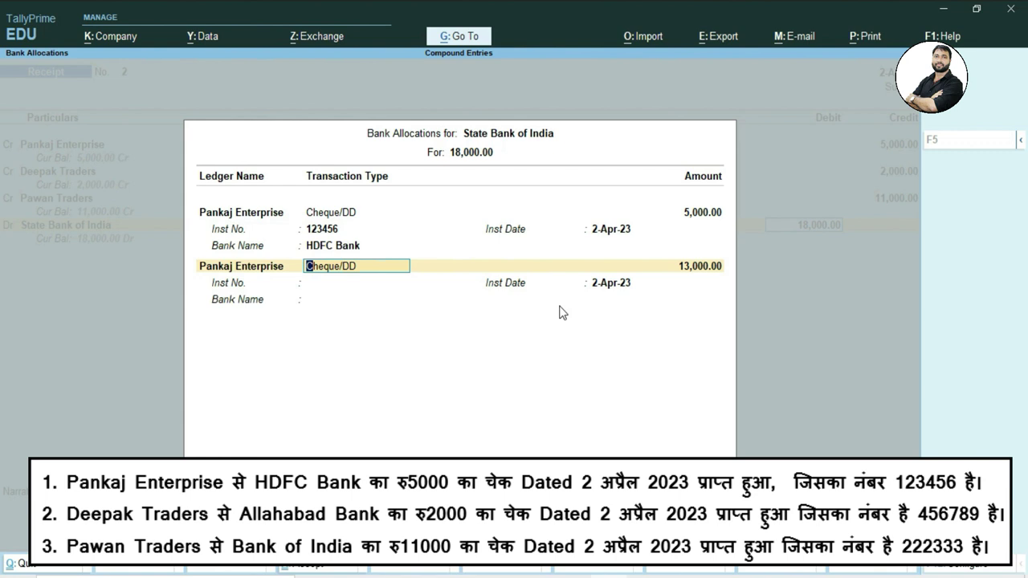
# Step: Assign the second bank allocation to Deepak Traders as Cheque/DD for 2,000
pyautogui.press('BackSpace')
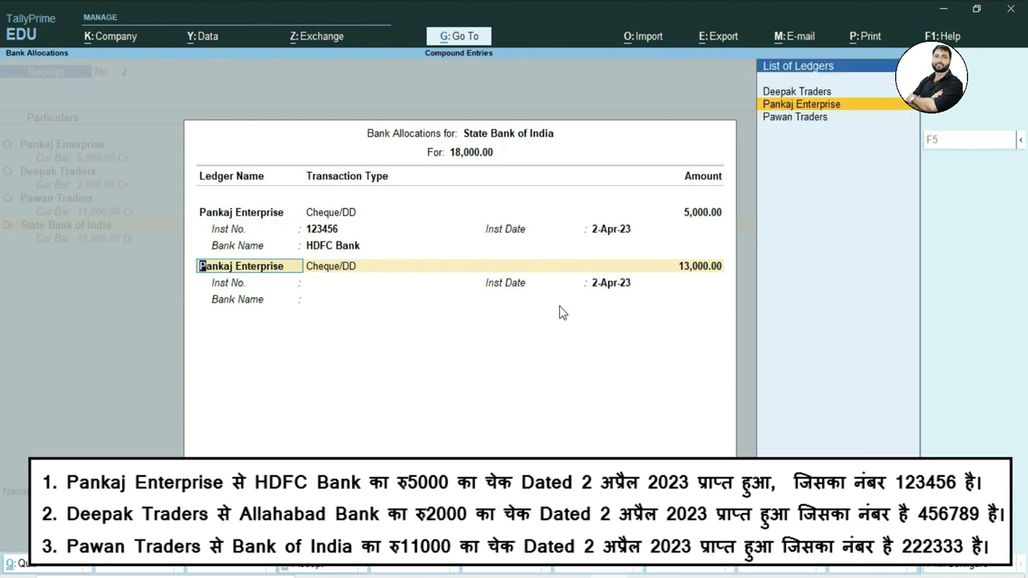
pyautogui.press('Up')
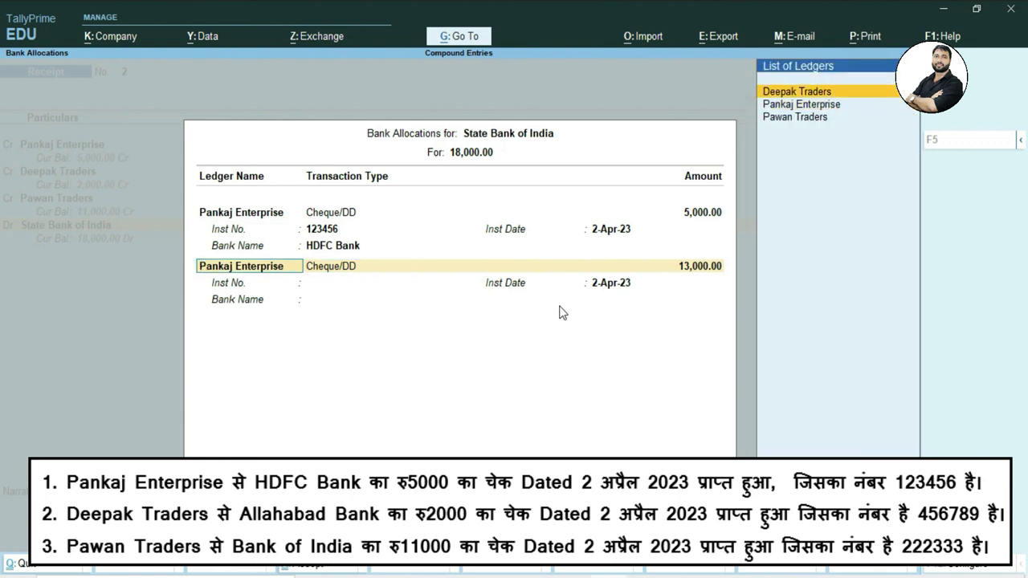
pyautogui.press('Return')
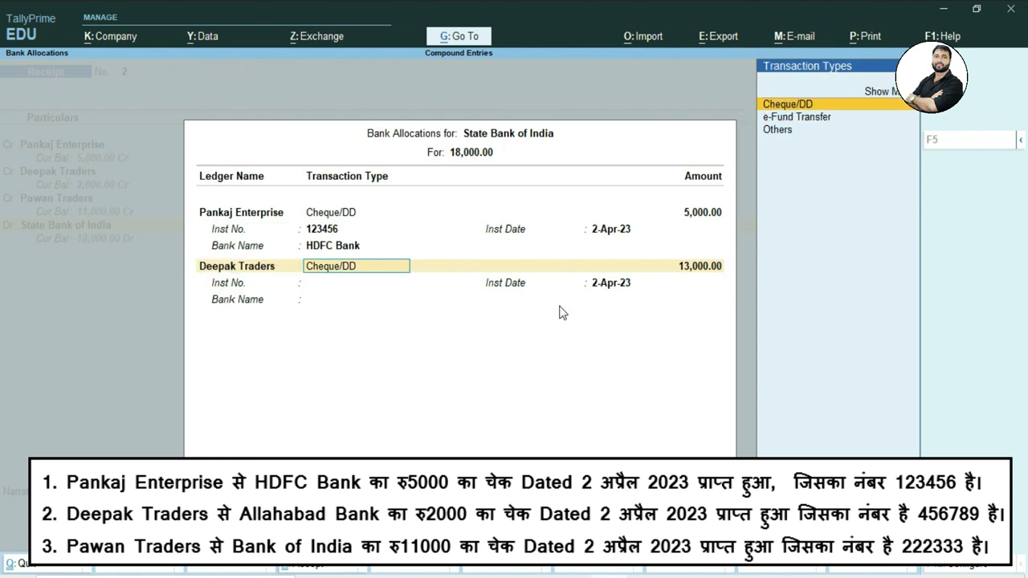
pyautogui.press('Return')
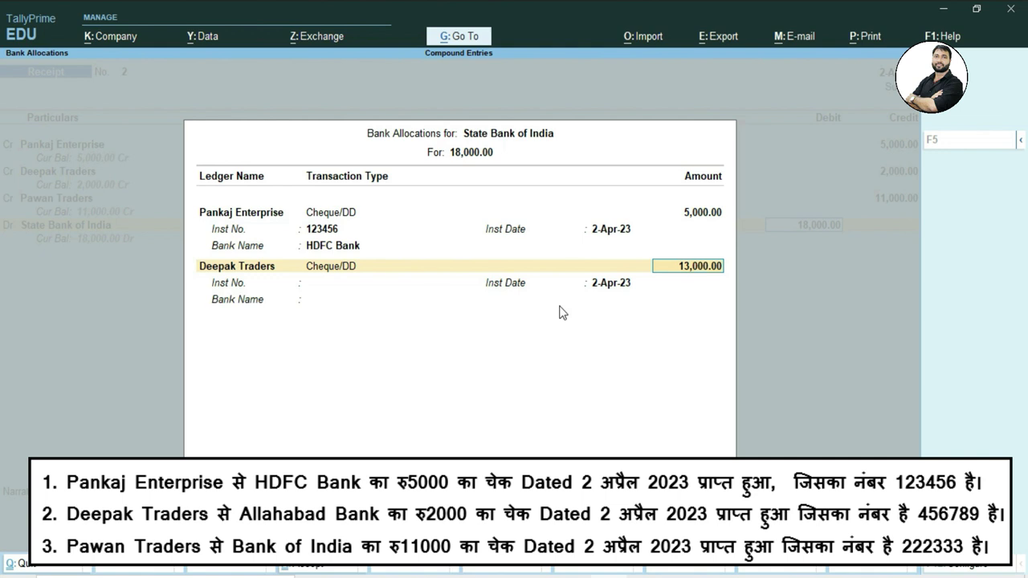
pyautogui.write('000')
pyautogui.press('Return')
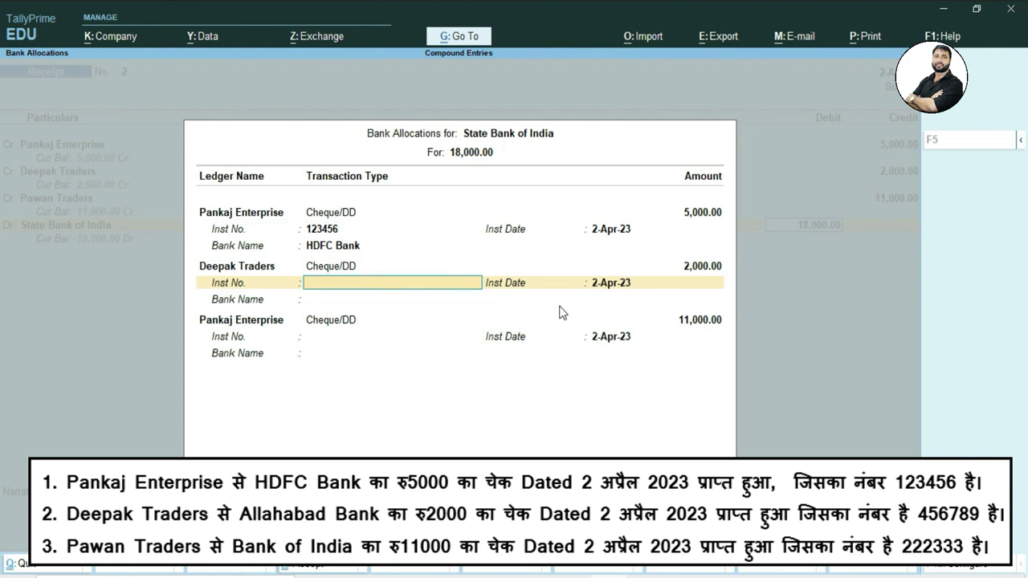
# Step: Give the Deepak Traders cheque instrument number 456789, dated 2-Apr-23, and specify Allahabad Bank as its bank name
pyautogui.write('456789')
pyautogui.press('Return')
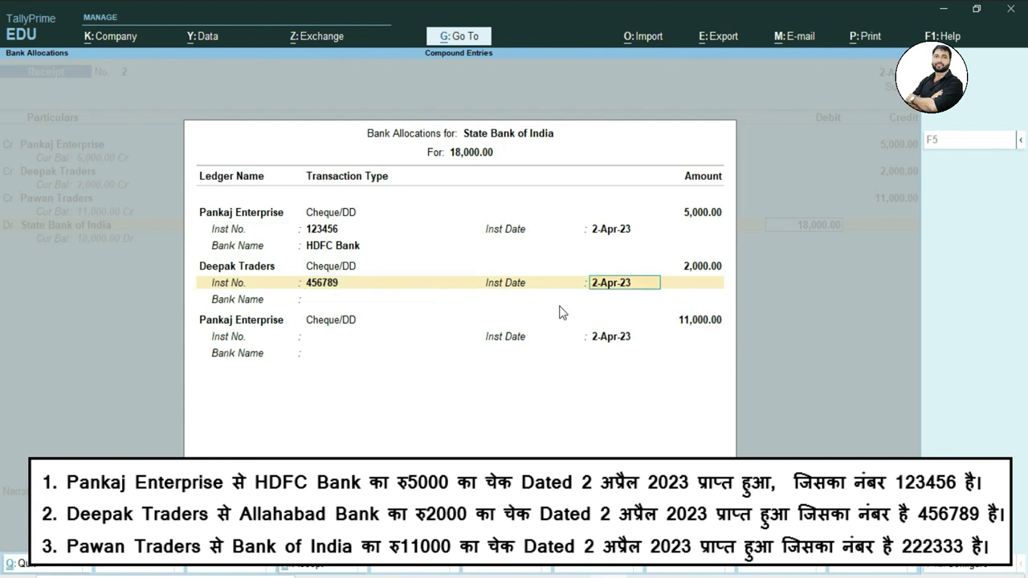
pyautogui.press('Return')
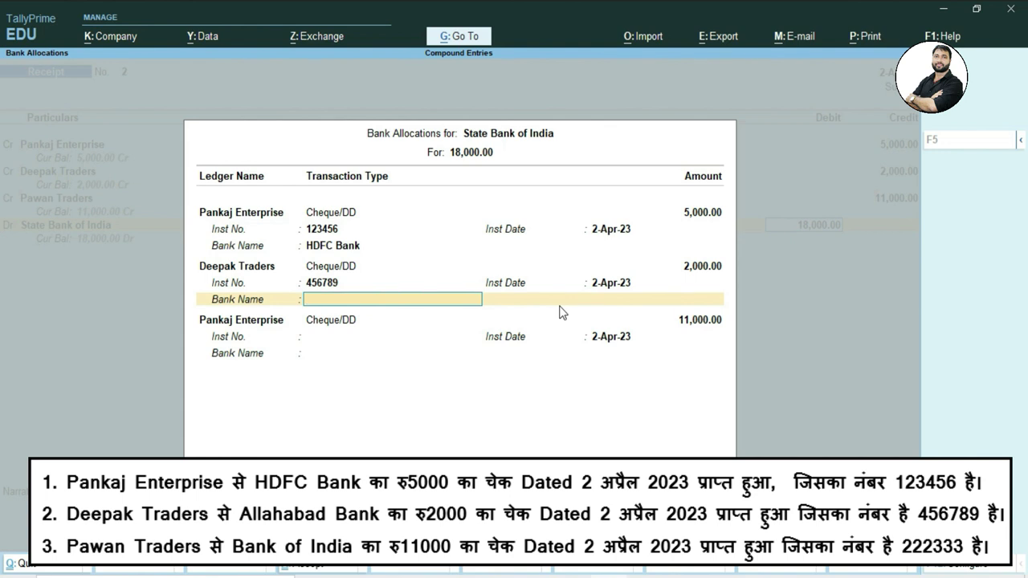
pyautogui.press('Down')
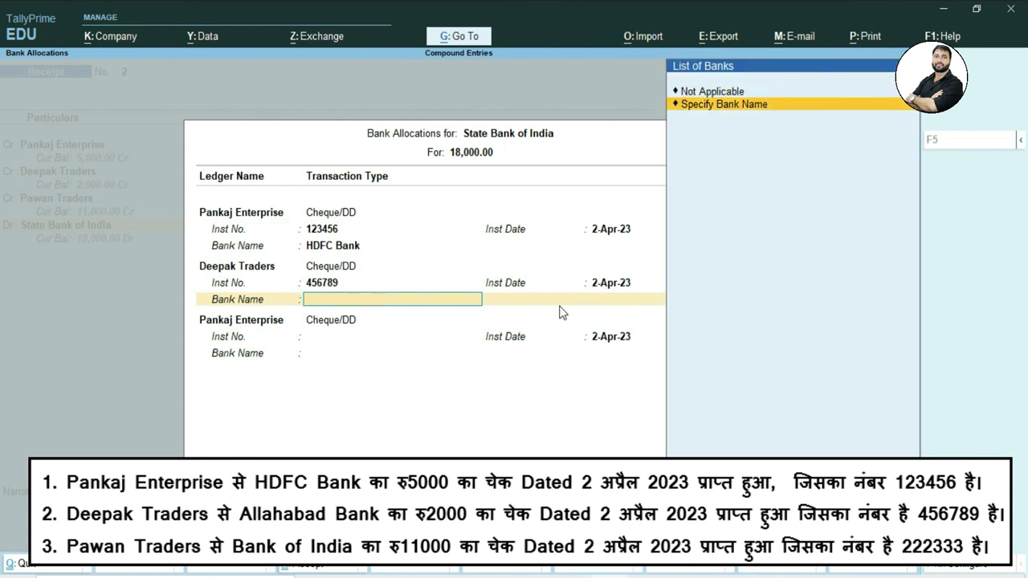
pyautogui.press('Return')
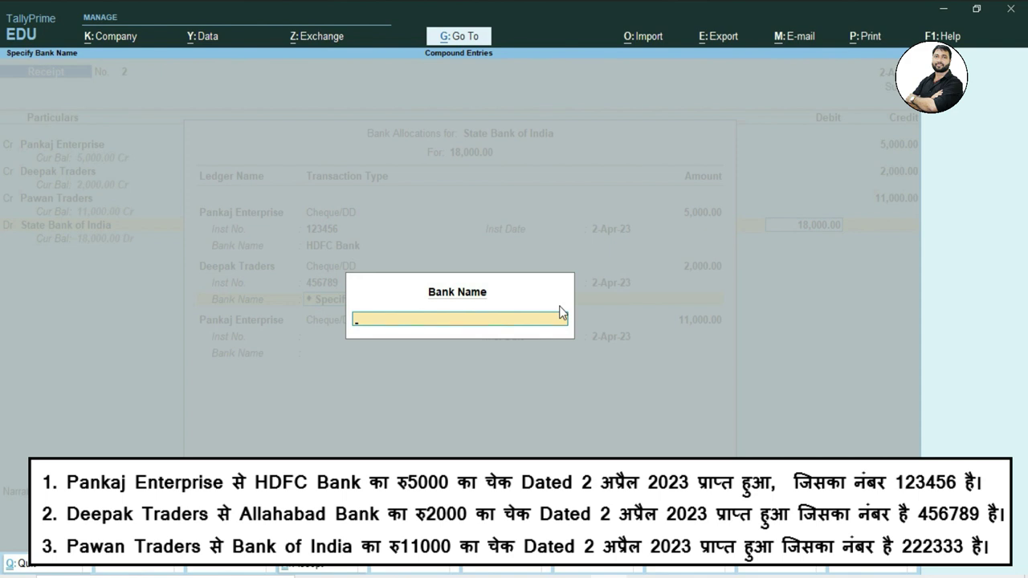
pyautogui.write('Allahabad Bank')
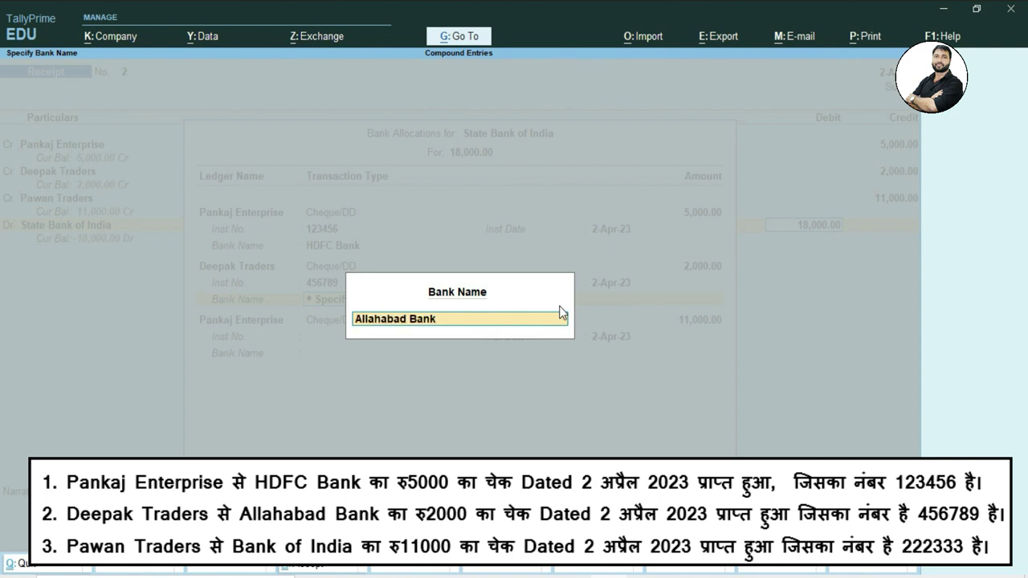
pyautogui.press('Return')
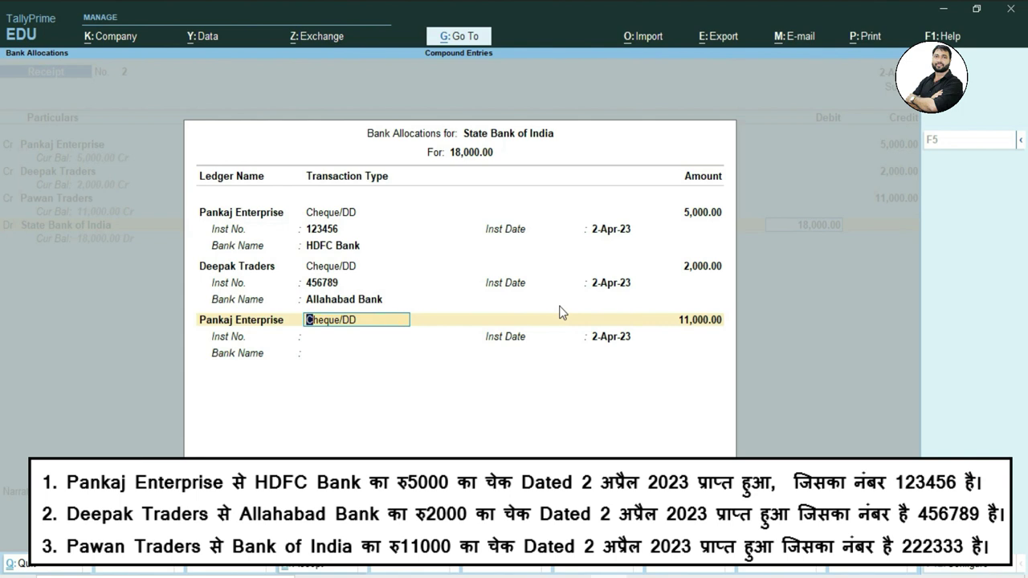
# Step: Assign the third bank allocation to Pawan Traders as Cheque/DD for 11,000
pyautogui.hotkey('shift', 'Tab')
pyautogui.press('Down')
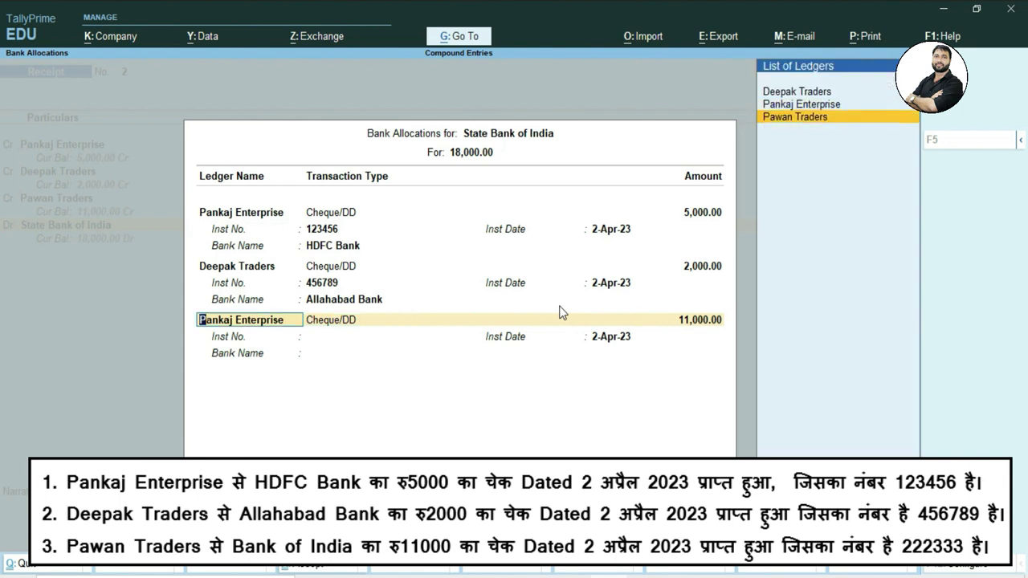
pyautogui.press('Return')
pyautogui.press('Return')
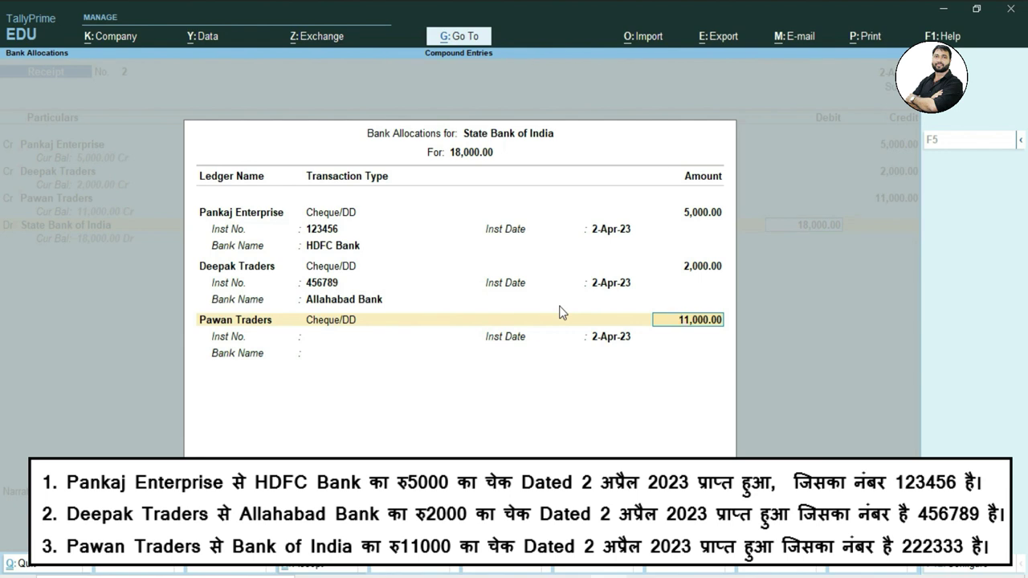
pyautogui.press('Return')
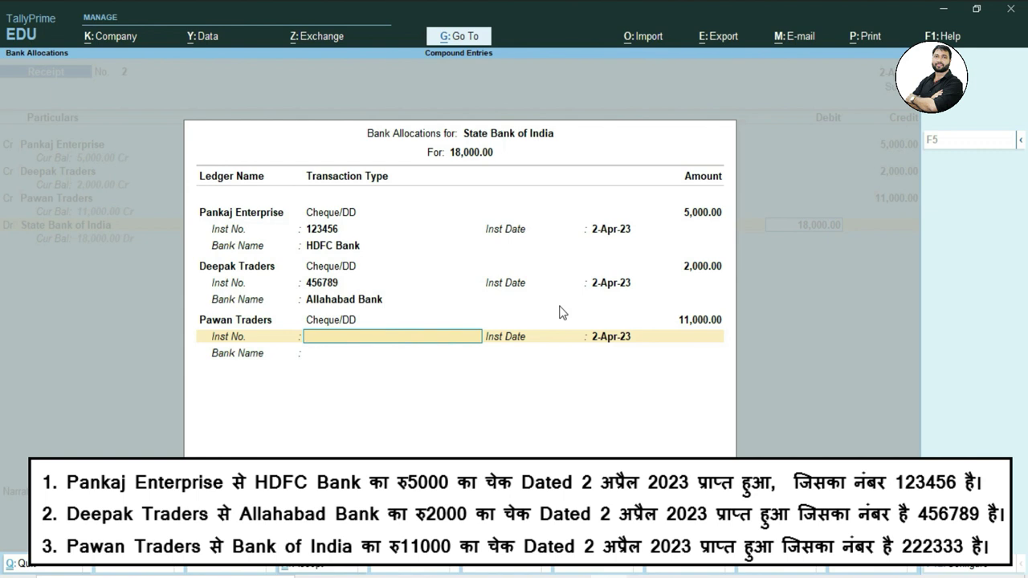
# Step: Give the Pawan Traders cheque instrument number 222333, dated 2-Apr-23, and specify Bank of India as its bank name
pyautogui.write('222333')
pyautogui.press('Return')
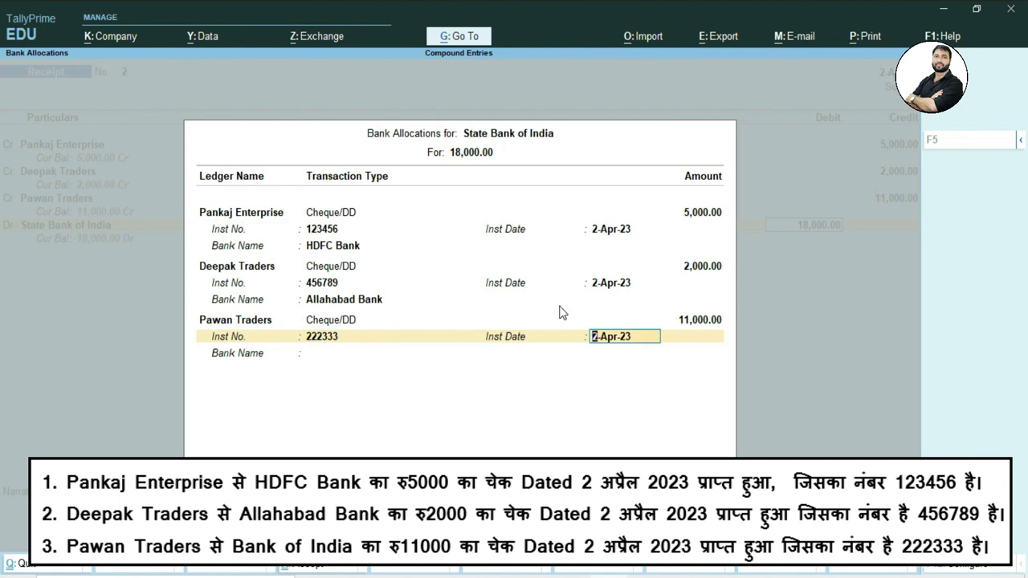
pyautogui.press('Return')
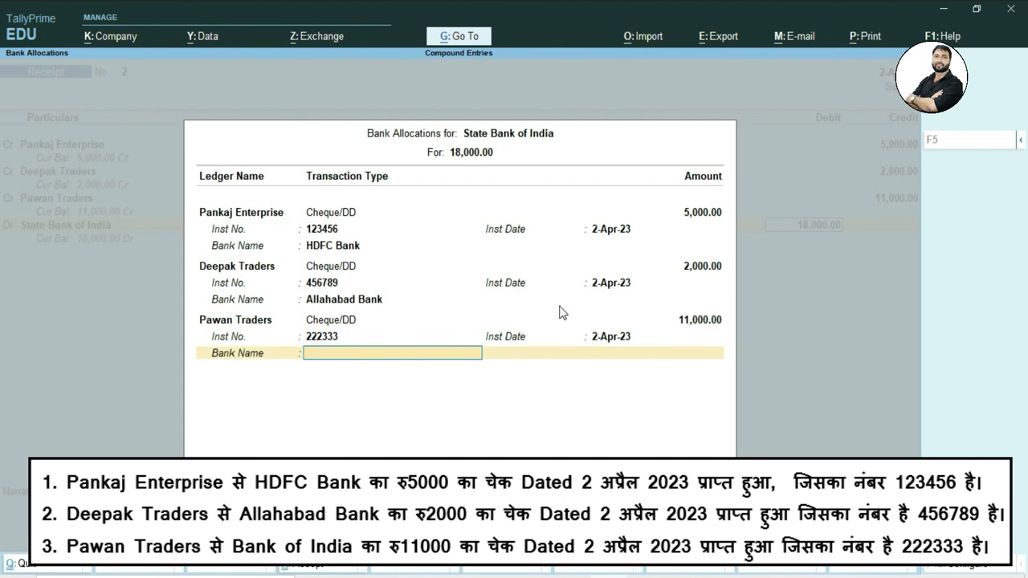
pyautogui.press('Down')
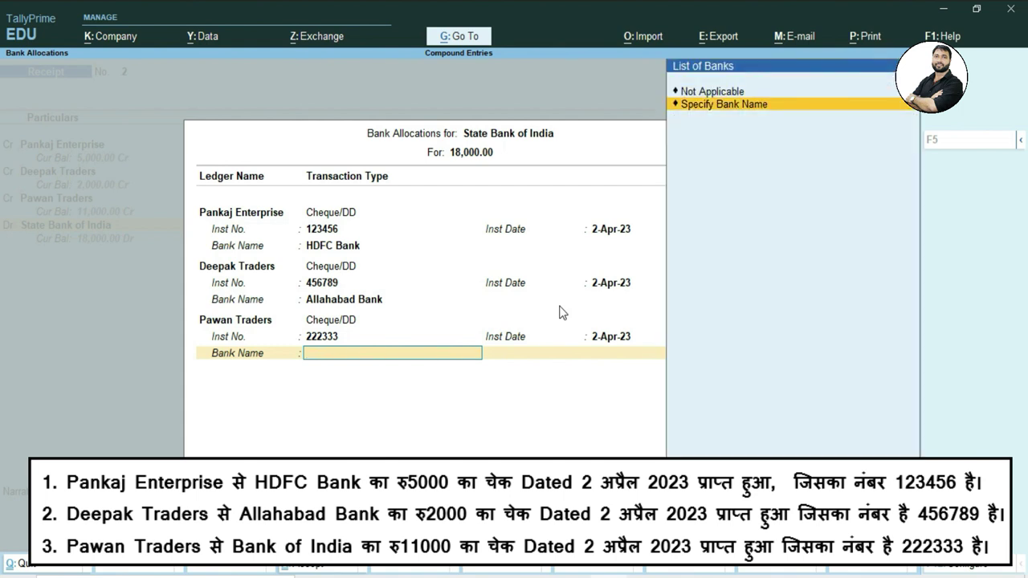
pyautogui.press('Return')
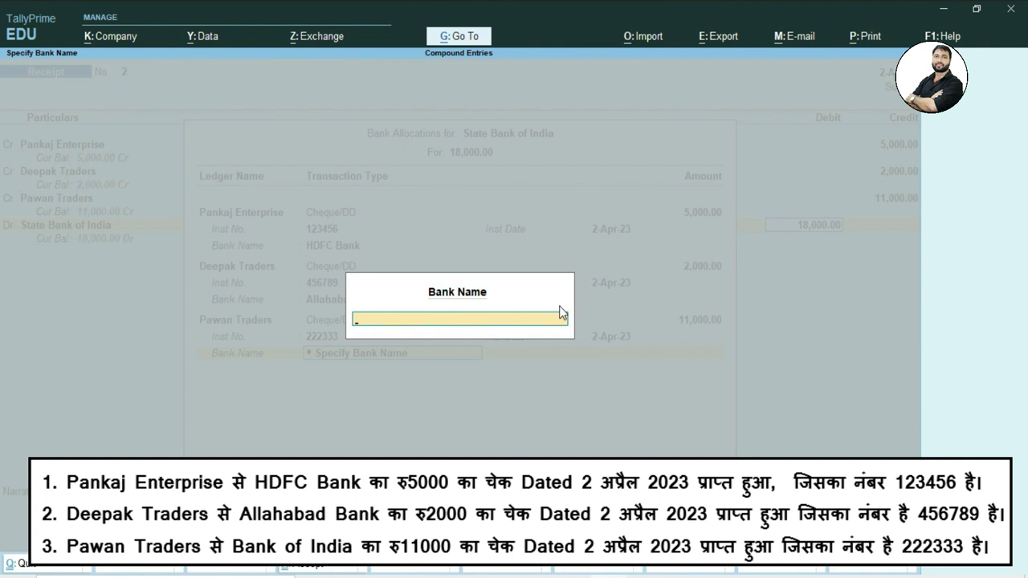
pyautogui.write('Bank of India')
pyautogui.press('Return')
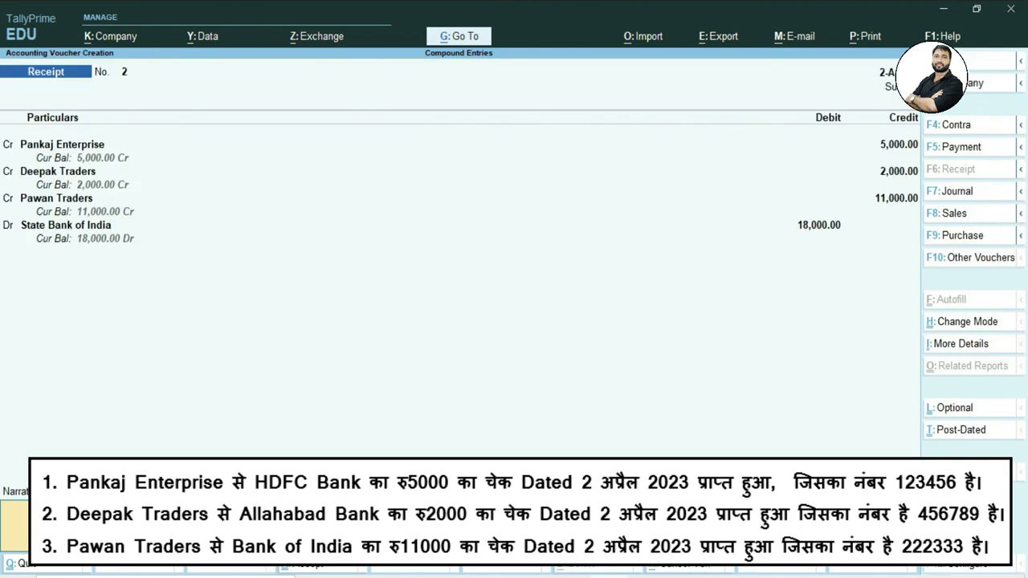
# Step: Enter a narration starting with "Being" and save the receipt voucher
pyautogui.write('Being')
pyautogui.press('Return')
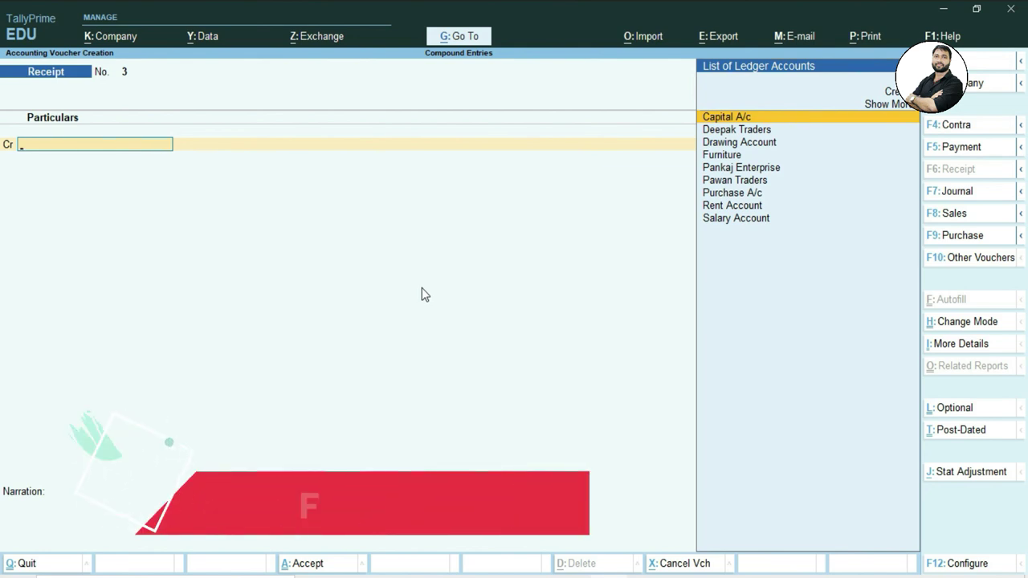
# Step: Start a payment voucher and set its date to 1-5-2023
pyautogui.click(967, 150)
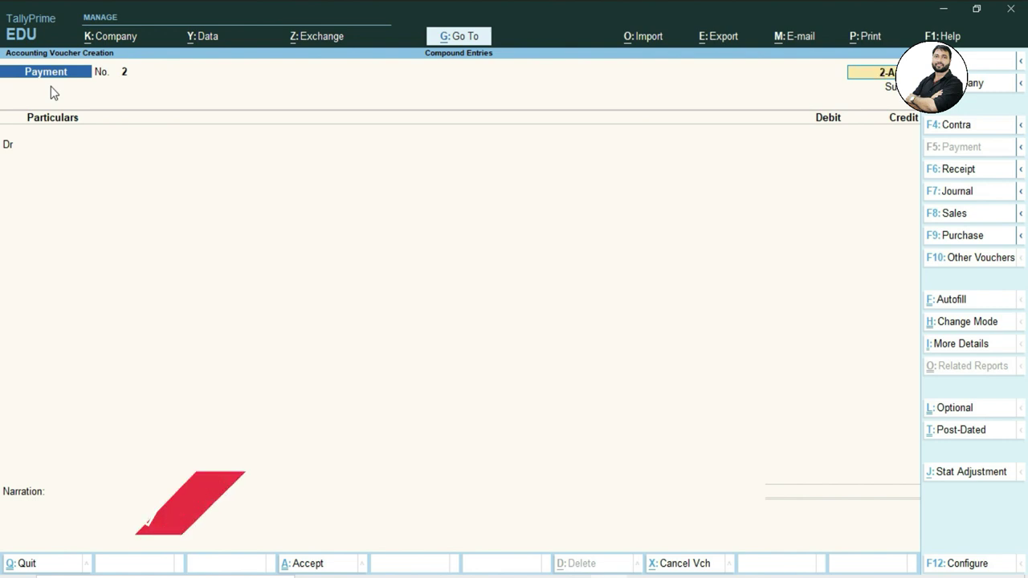
pyautogui.press('F2')
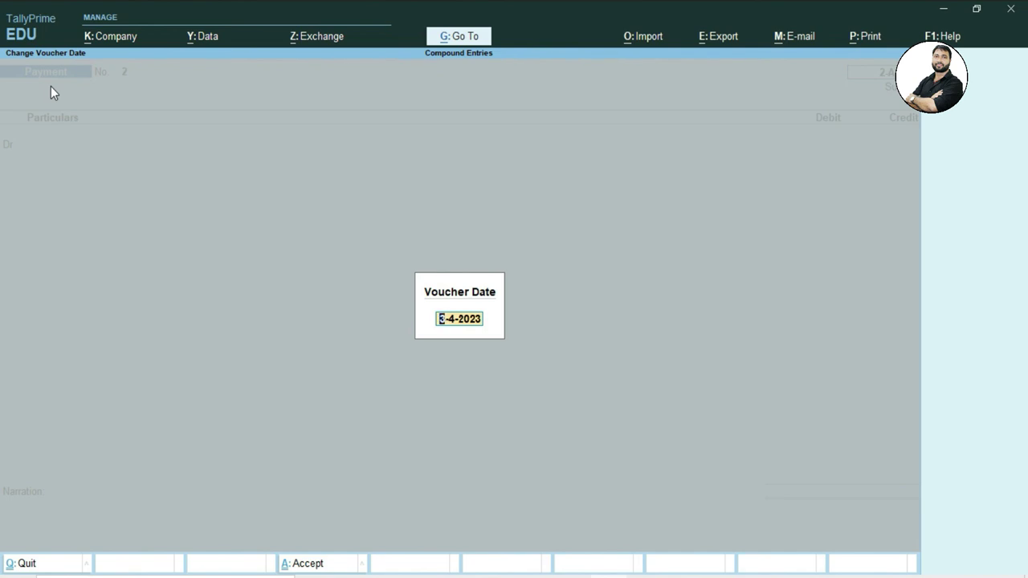
pyautogui.write('1-5-2023')
pyautogui.press('Return')
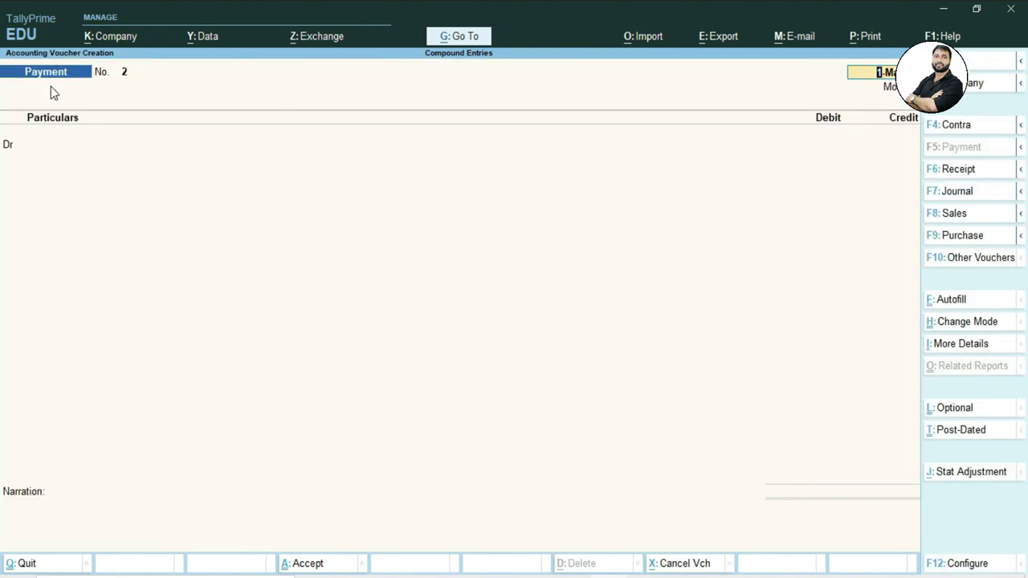
pyautogui.press('Return')
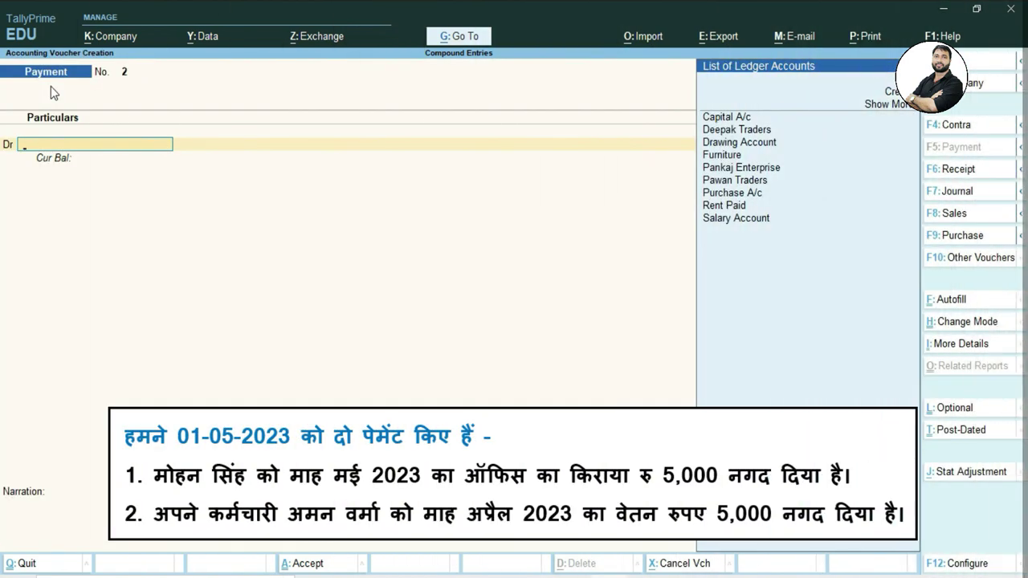
# Step: Debit the Rent Paid ledger with 5,000 in the payment voucher
pyautogui.write('Re')
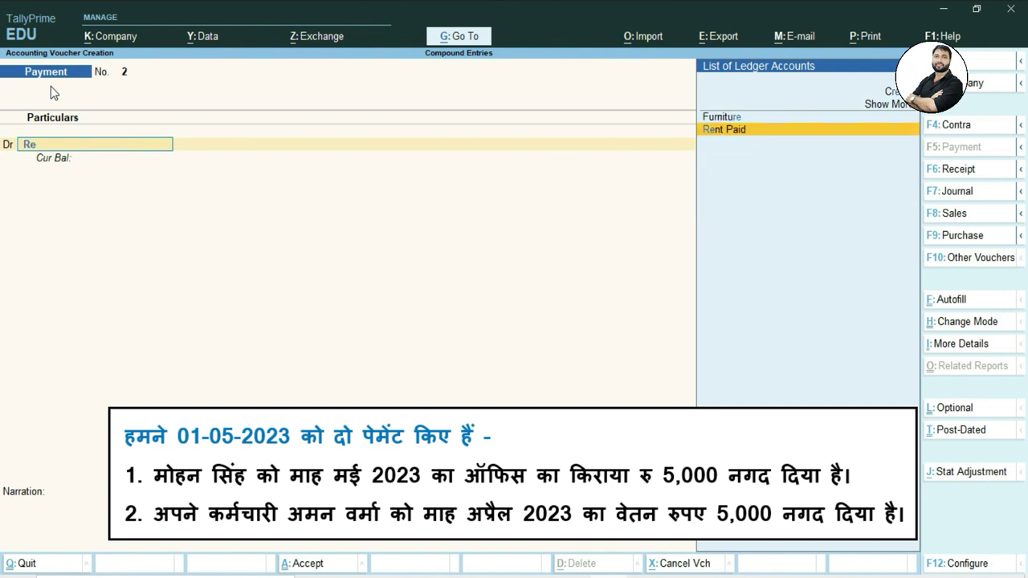
pyautogui.press('Return')
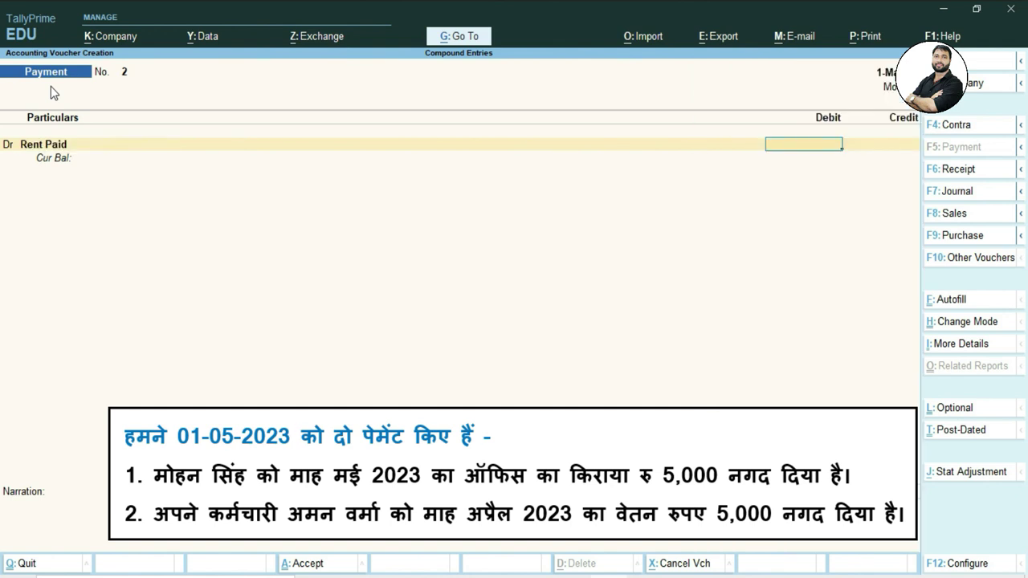
pyautogui.write('5000')
pyautogui.press('Return')
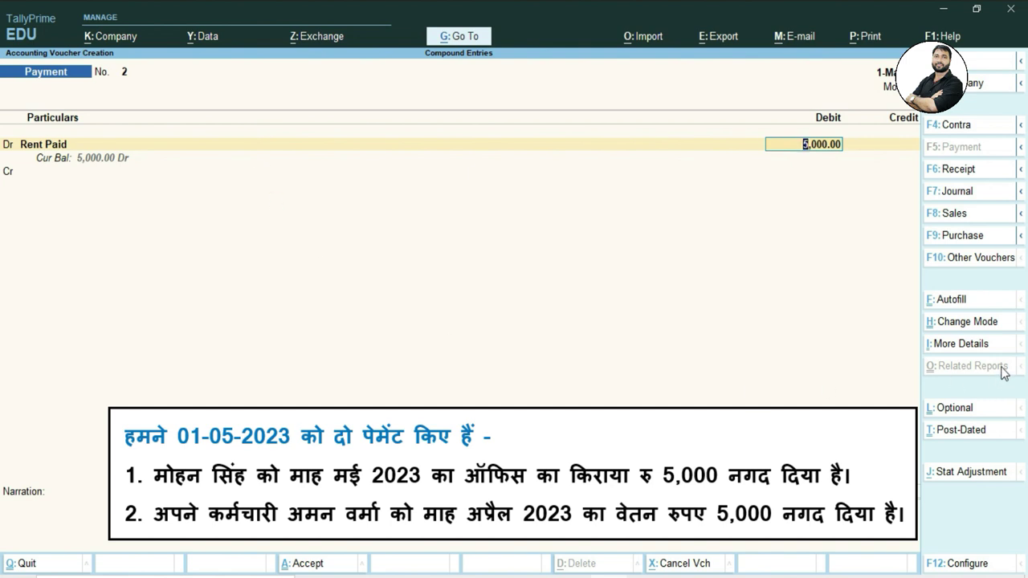
# Step: Add a ledger narration to Rent Paid stating that May 2023 office rent of rs. 5000/- was paid to the payee by cash
pyautogui.click(972, 346)
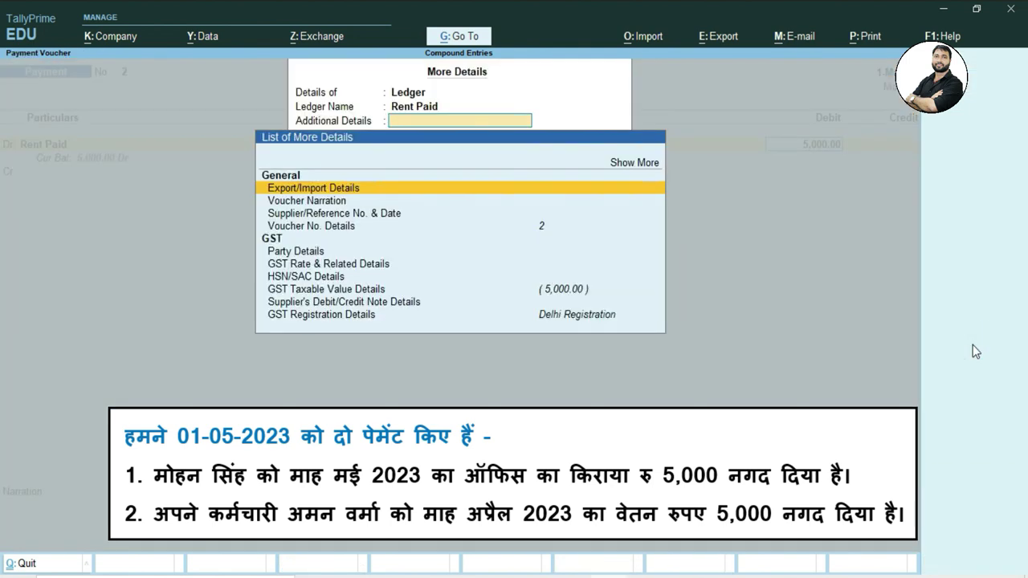
pyautogui.press('Up')
pyautogui.press('Up')
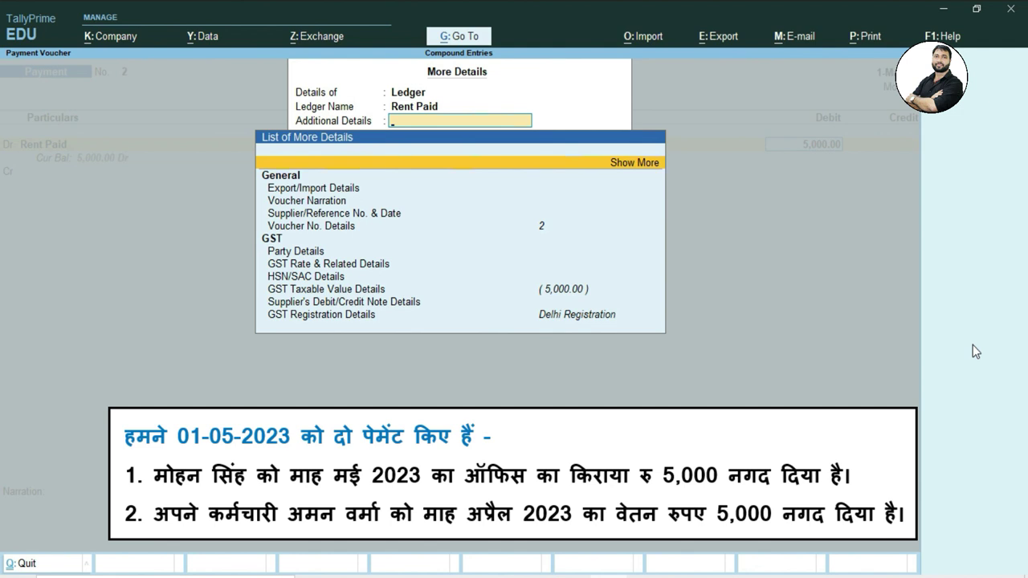
pyautogui.press('Return')
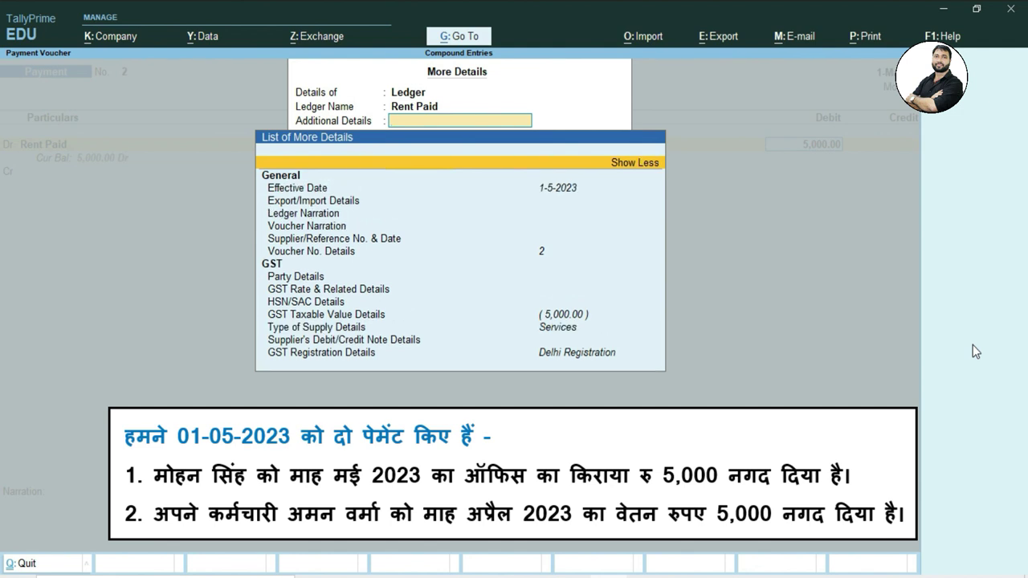
pyautogui.press('Down')
pyautogui.press('Down')
pyautogui.press('Down')
pyautogui.press('Down')
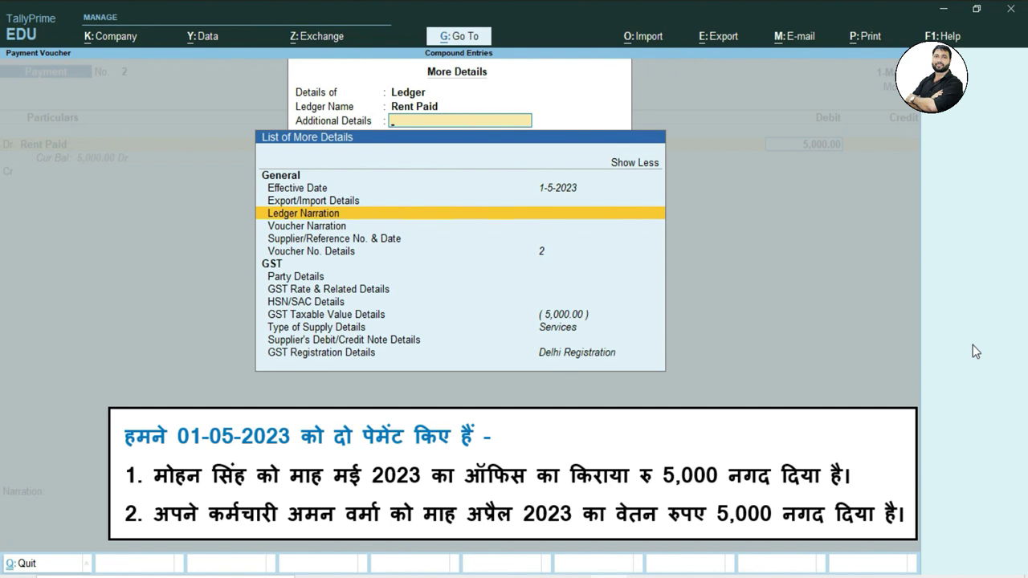
pyautogui.press('Return')
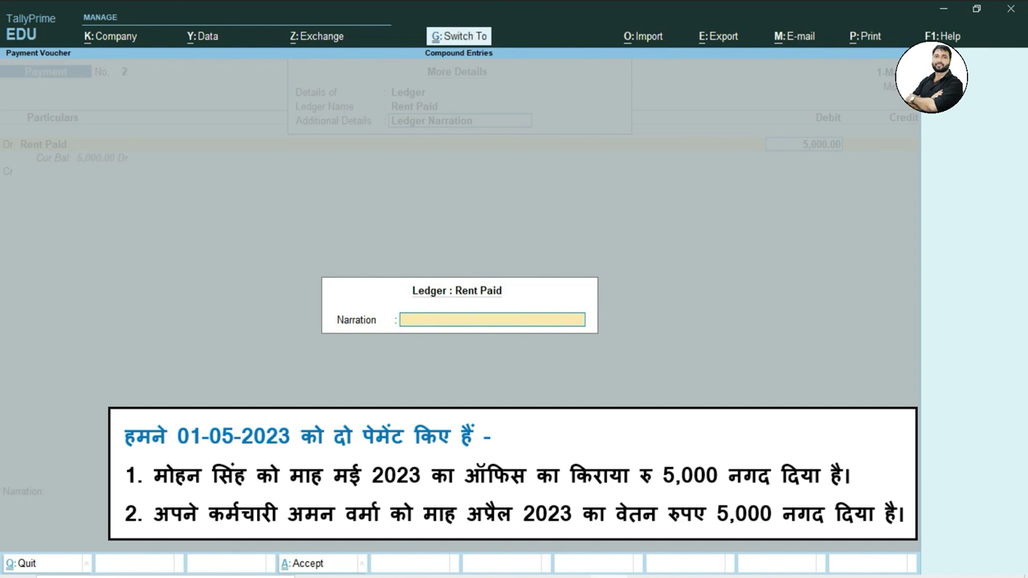
pyautogui.write('Being office Rent Paid for may 2023 to mohan singh of rs. 5000/- by cash.')
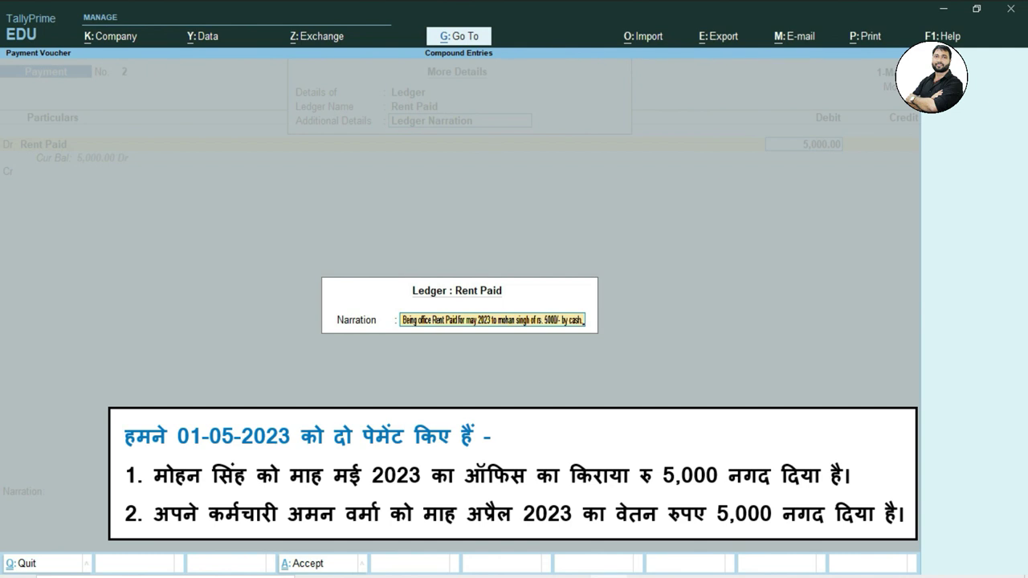
pyautogui.press('Return')
pyautogui.press('Return')
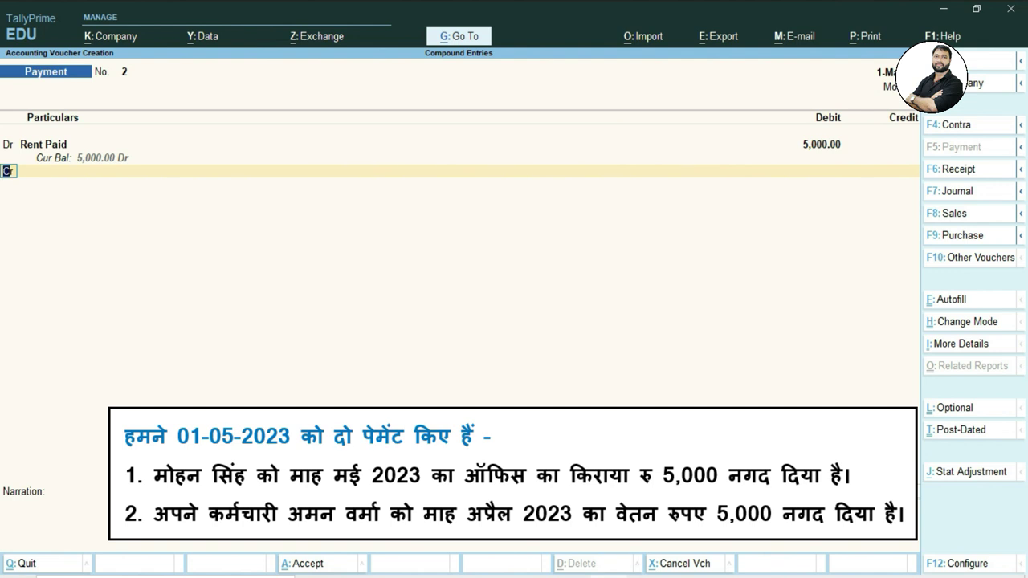
# Step: Add a second debit line for Salary Account with 5,000
pyautogui.write('d')
pyautogui.press('Return')
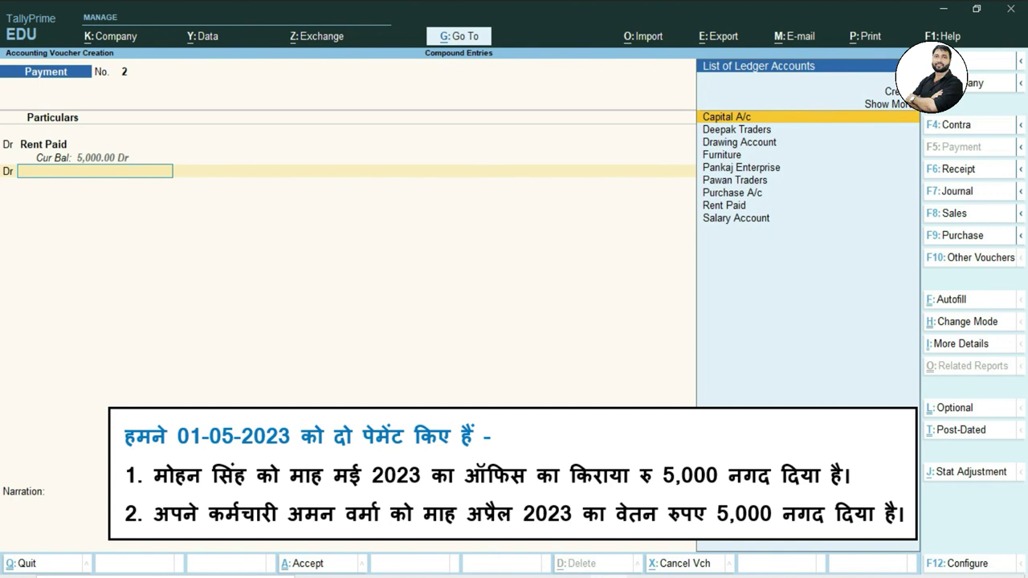
pyautogui.write('Sa')
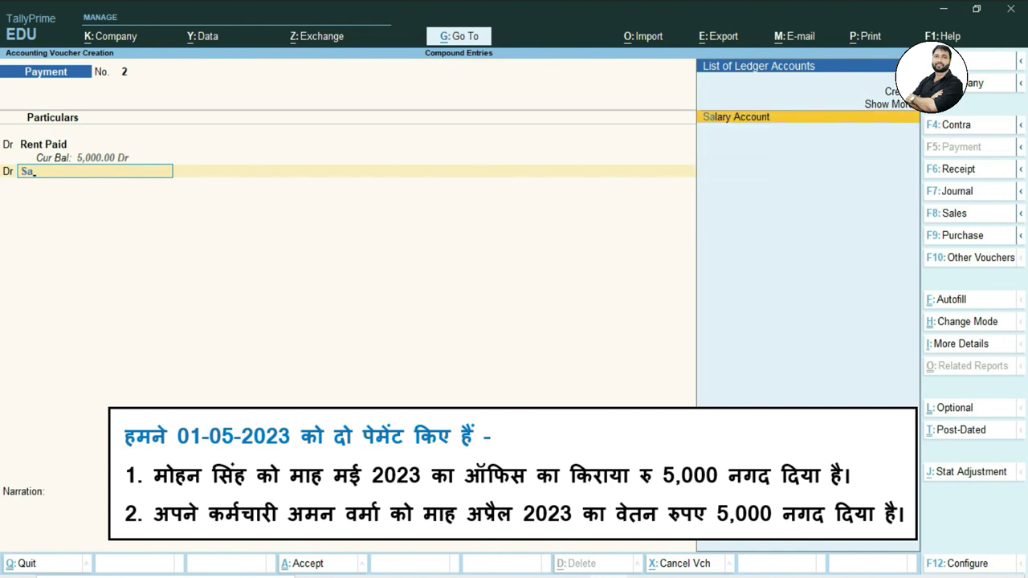
pyautogui.press('Return')
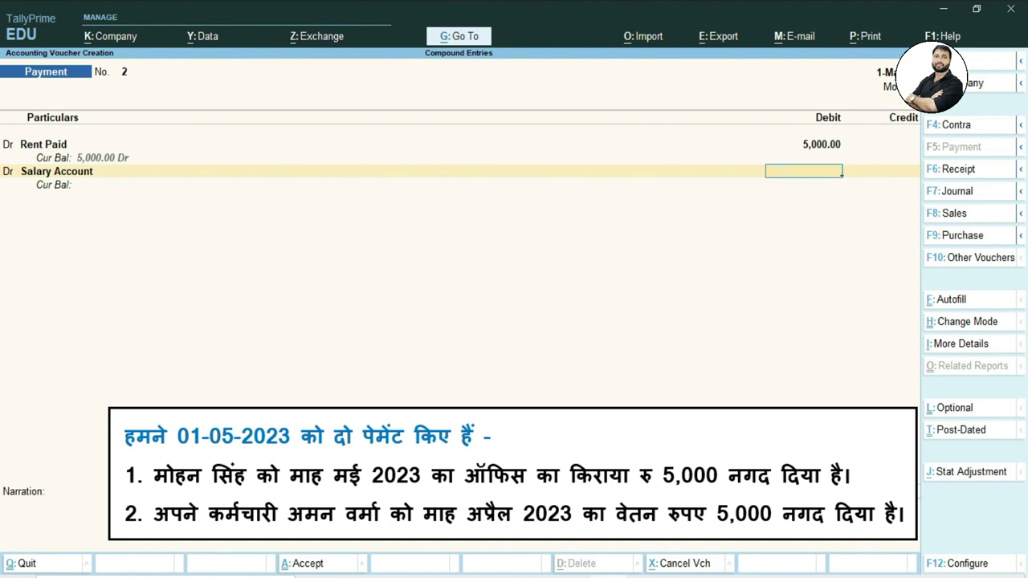
pyautogui.write('5,')
pyautogui.write('000')
pyautogui.press('Return')
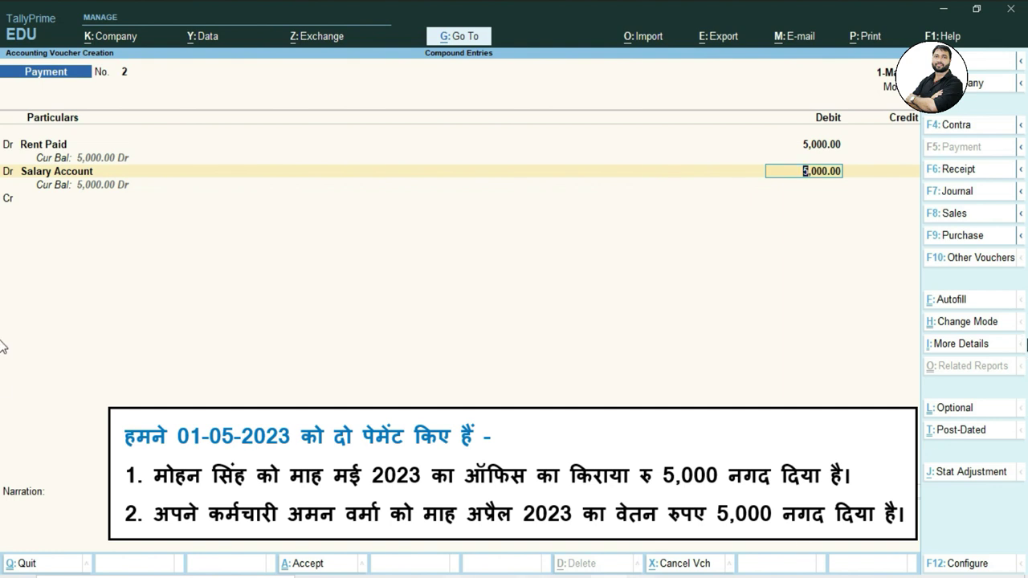
# Step: Add a ledger narration to Salary Account stating that salary for April 2023 was paid to the employee by cash
pyautogui.click(961, 345)
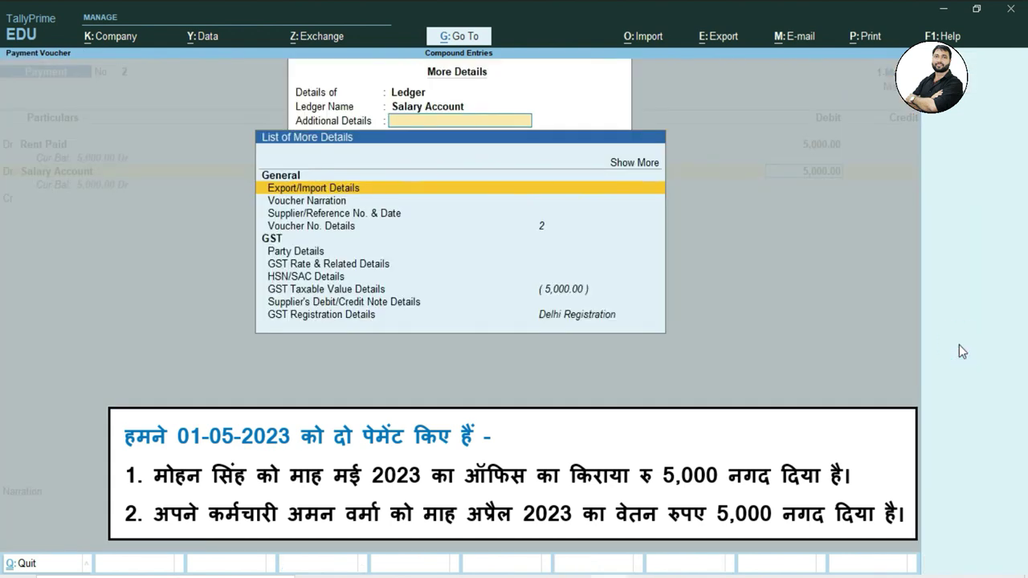
pyautogui.click(646, 162)
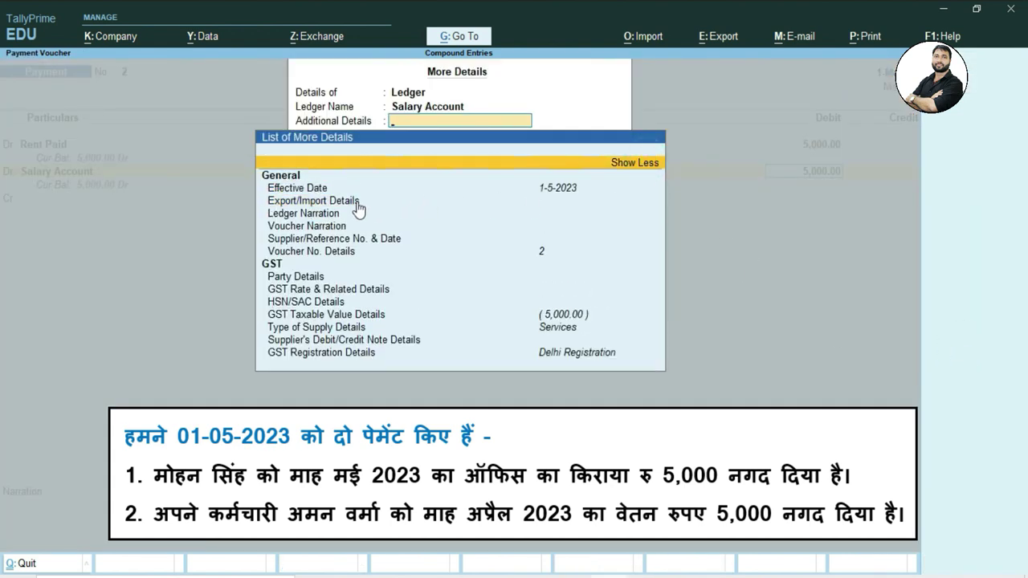
pyautogui.click(326, 217)
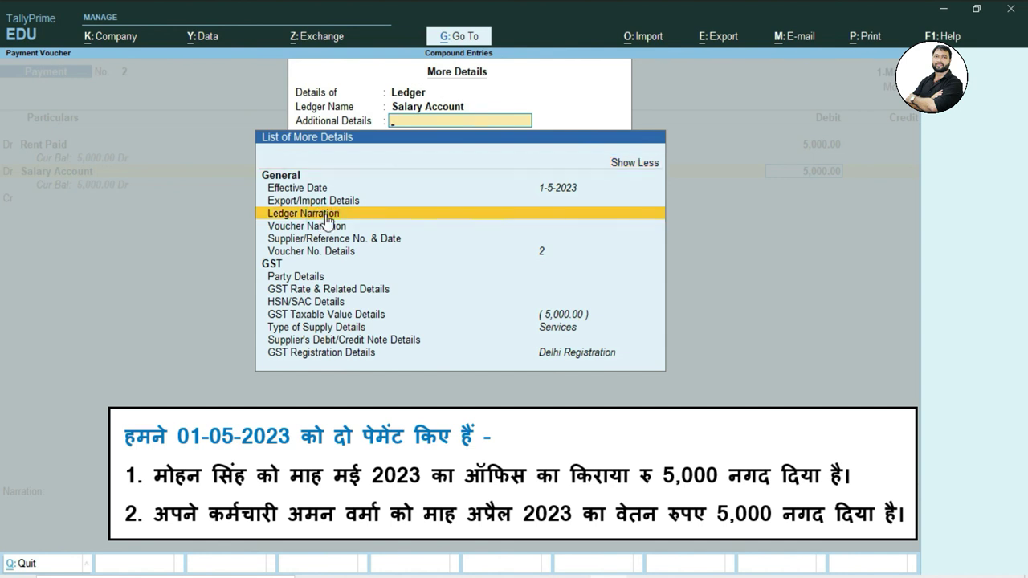
pyautogui.click(327, 215)
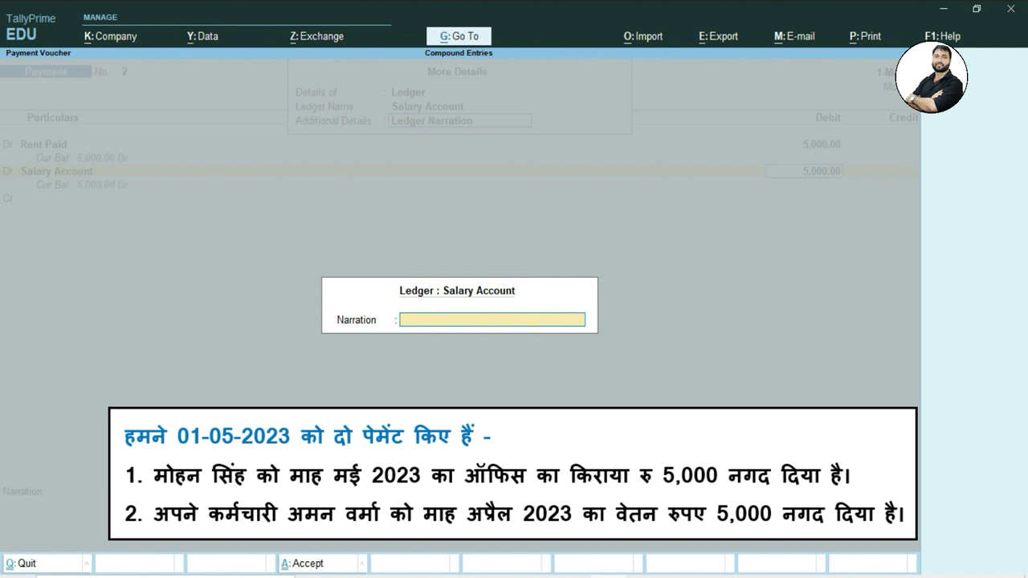
pyautogui.write('Being Salary paid to aman verma for april 2023 by cash.')
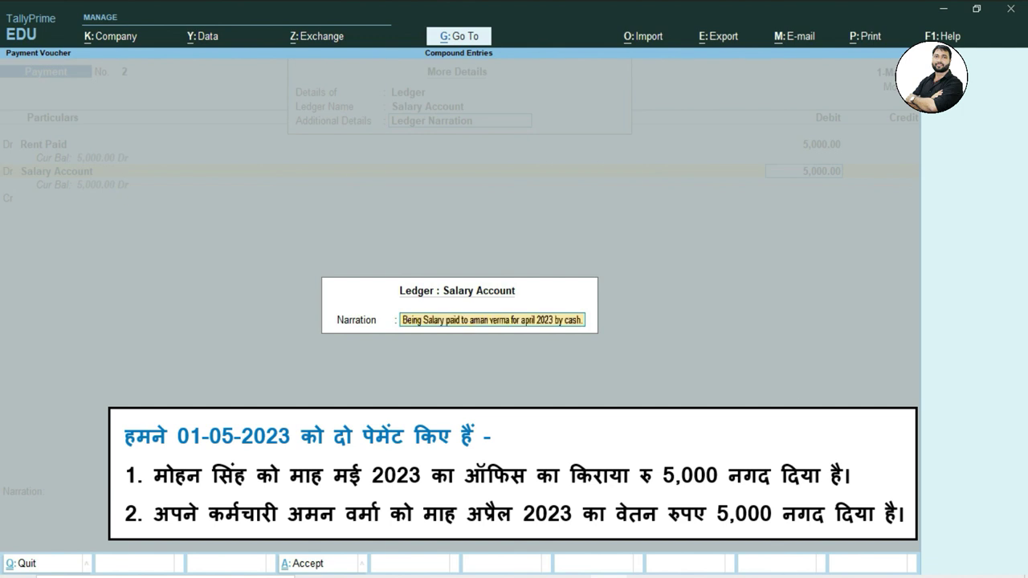
pyautogui.press('Return')
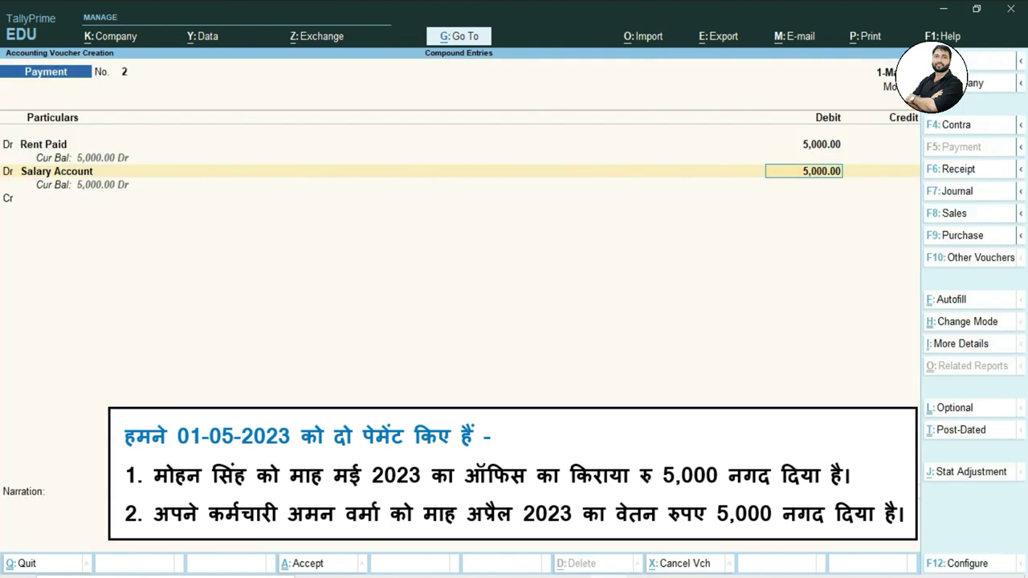
pyautogui.press('Return')
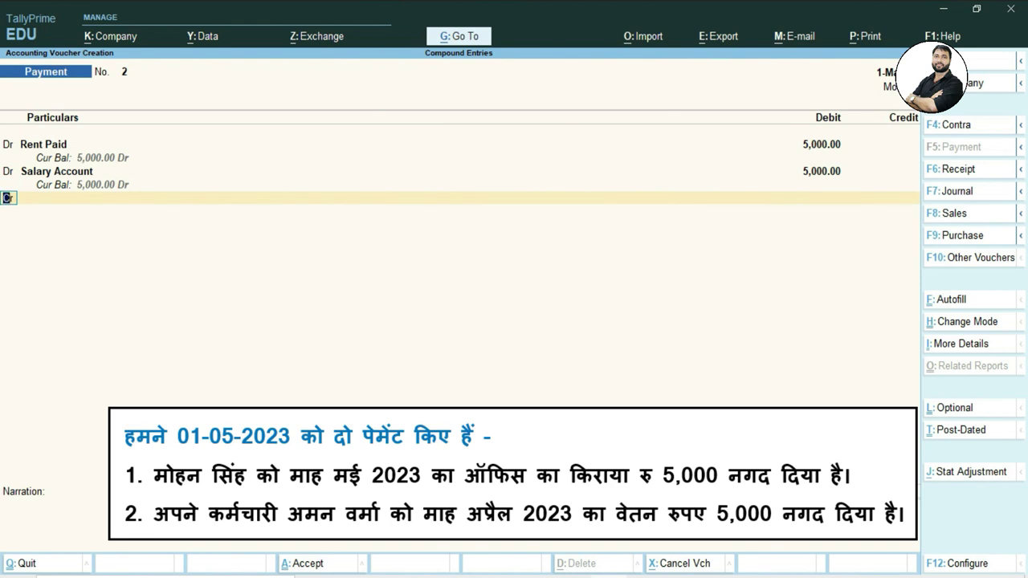
# Step: Credit the Cash ledger with 10,000 and save the payment voucher without a voucher narration
pyautogui.press('Return')
pyautogui.press('Down')
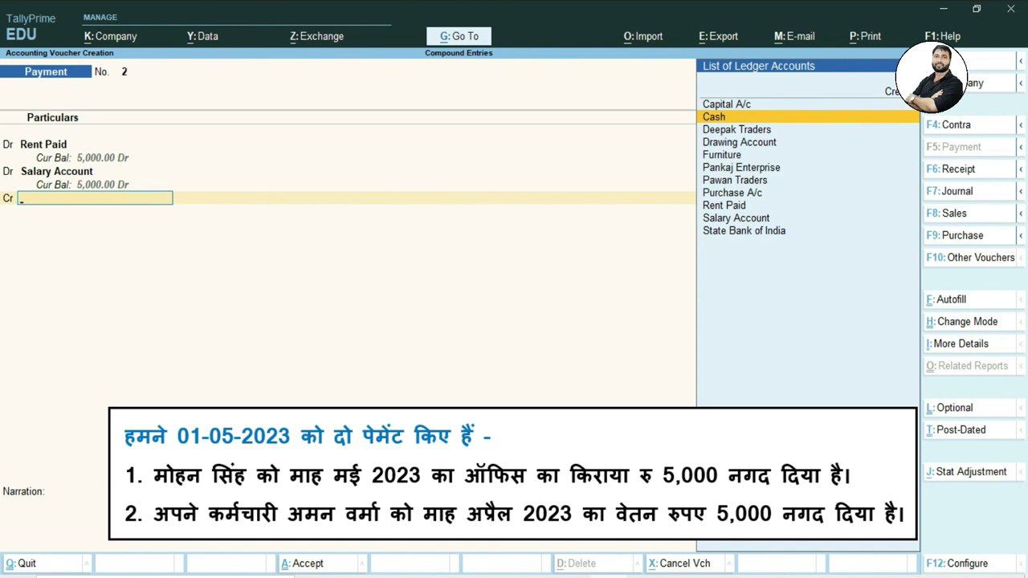
pyautogui.press('Return')
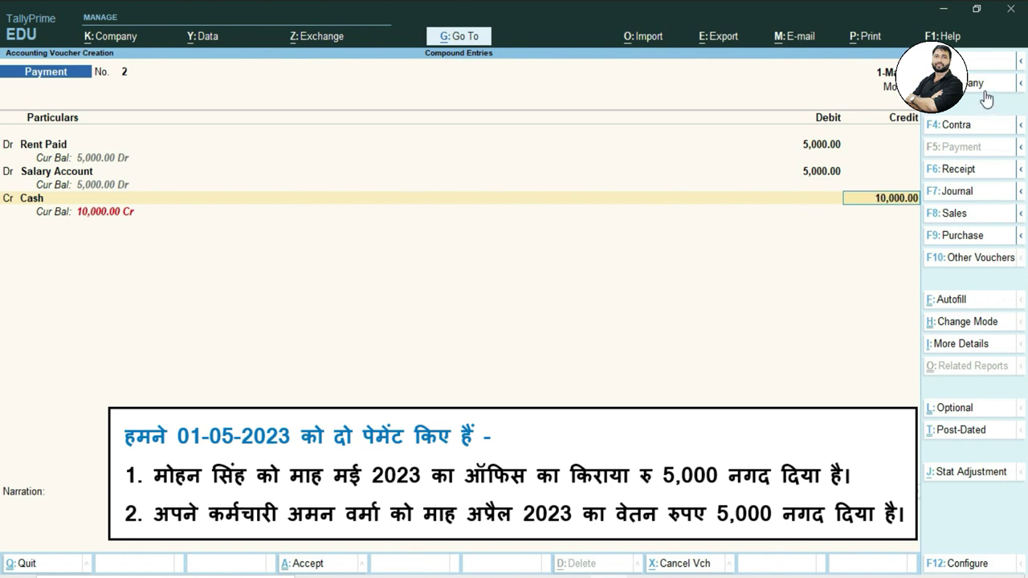
pyautogui.press('Return')
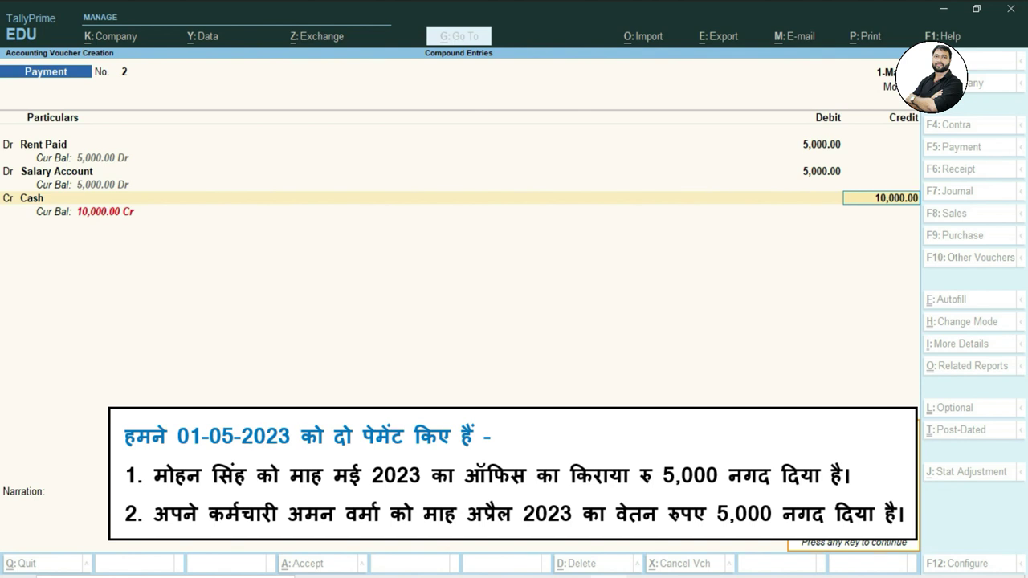
pyautogui.press('Return')
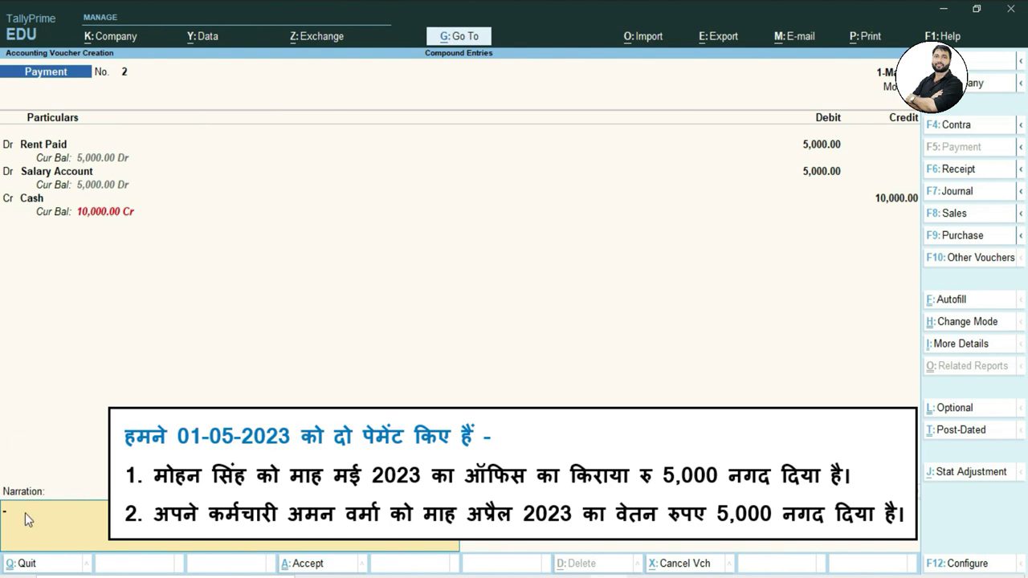
pyautogui.press('Return')
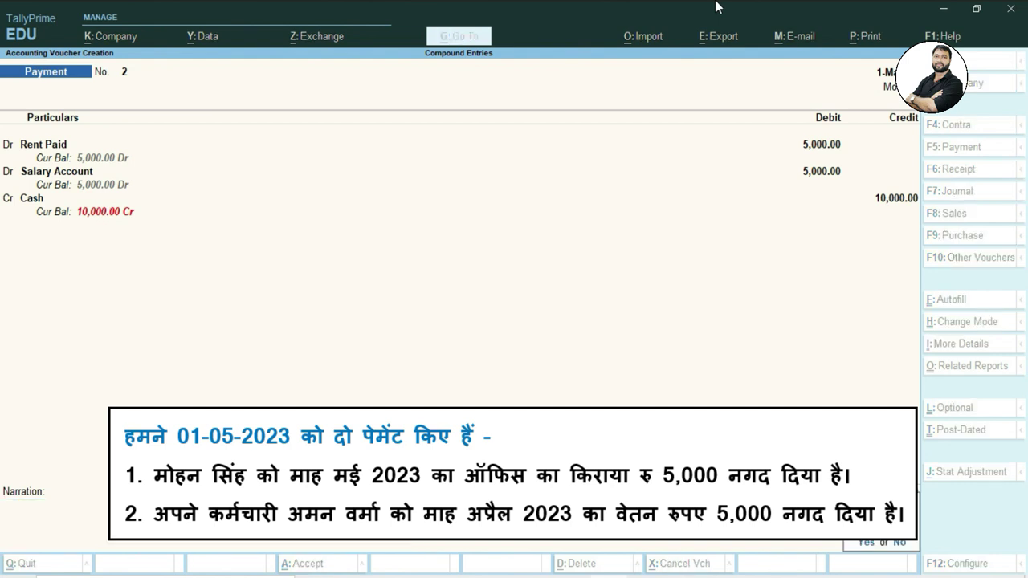
pyautogui.press('Return')
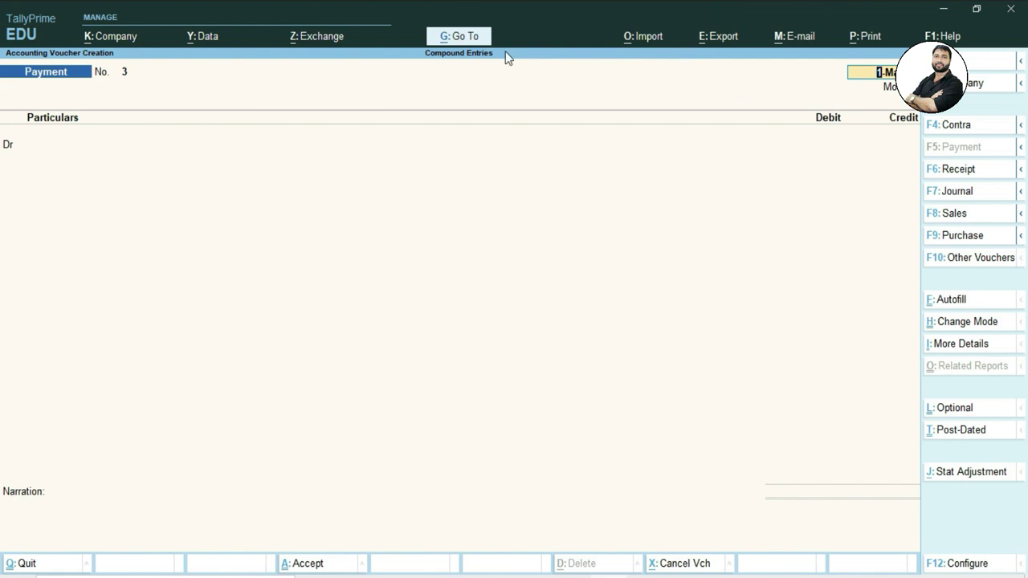
# Step: Open the Ledger Vouchers report for the Rent Paid ledger
pyautogui.click(448, 39)
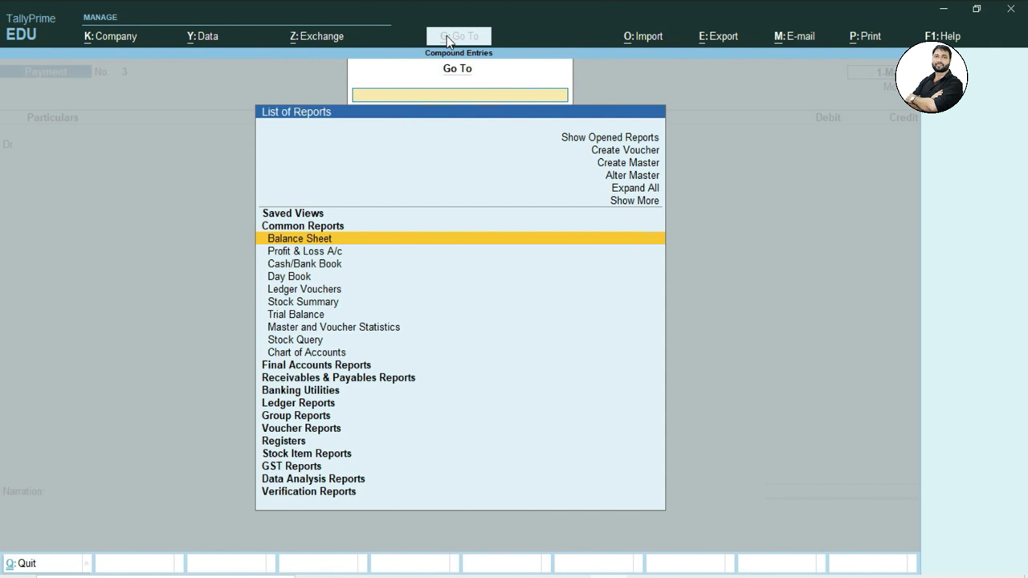
pyautogui.press('Down')
pyautogui.press('Down')
pyautogui.press('Down')
pyautogui.press('Down')
pyautogui.press('Return')
pyautogui.press('Down')
pyautogui.press('Down')
pyautogui.press('Down')
pyautogui.press('Down')
pyautogui.press('Down')
pyautogui.press('Down')
pyautogui.press('Down')
pyautogui.press('Down')
pyautogui.press('Down')
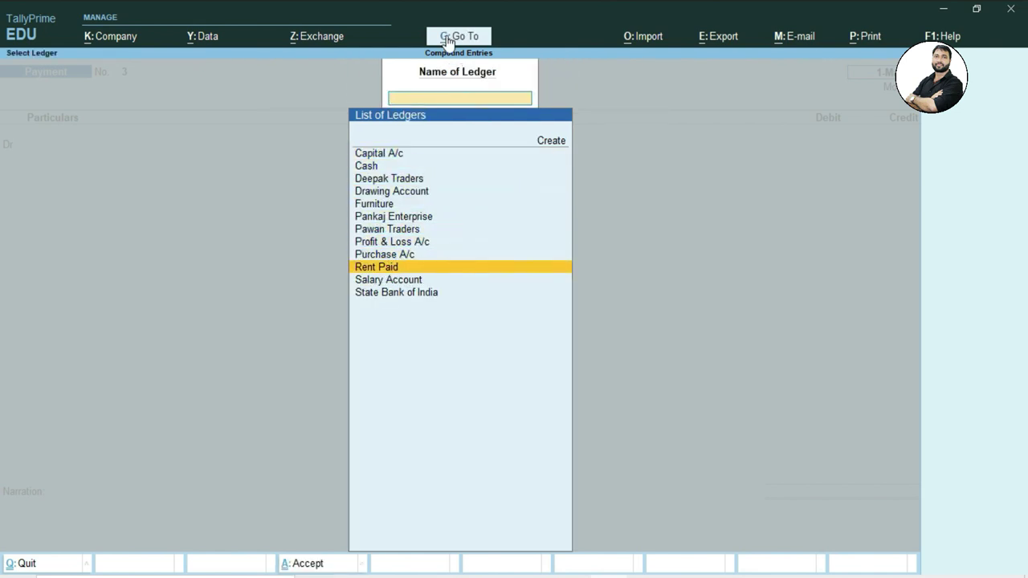
pyautogui.press('Return')
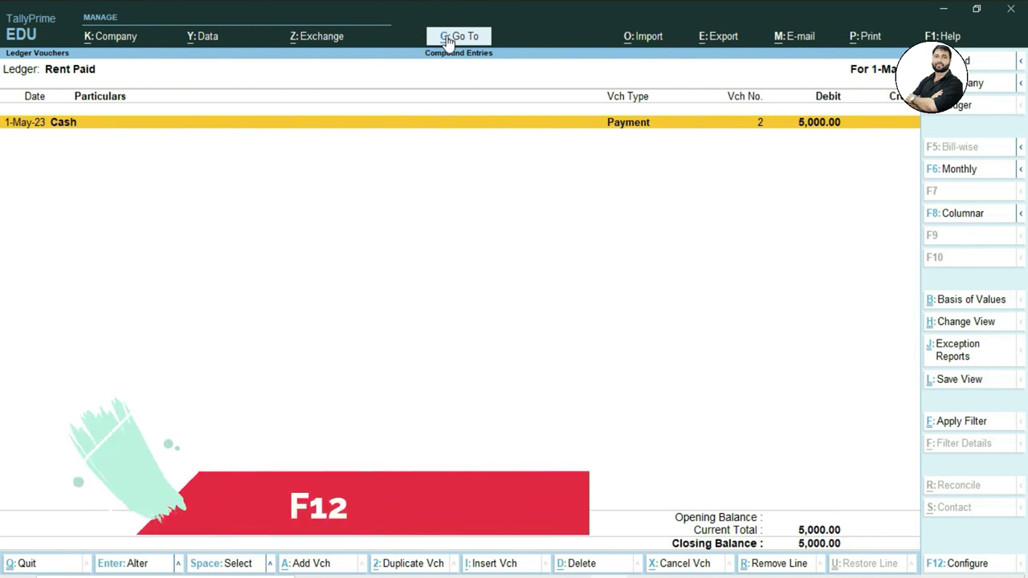
# Step: Set Show Narrations to Yes in the Rent Paid ledger report, check the entry's narration, and return to voucher creation
pyautogui.press('F12')
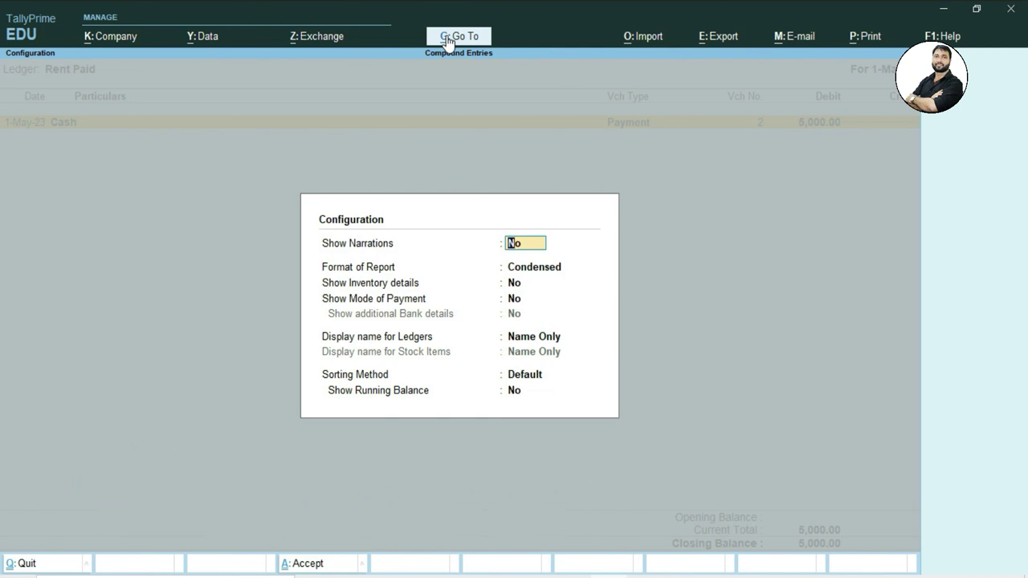
pyautogui.press('y')
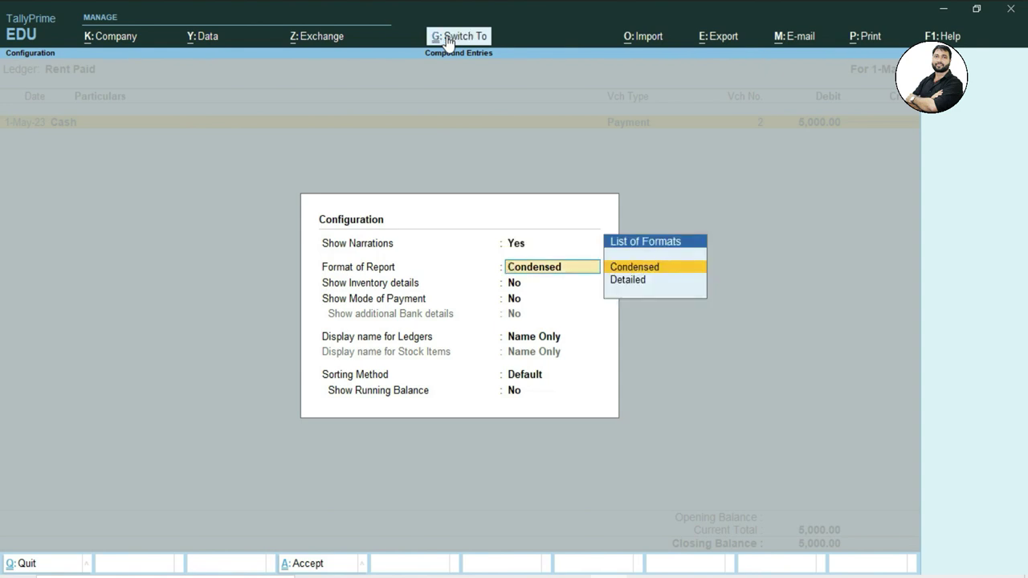
pyautogui.hotkey('ctrl', 'a')
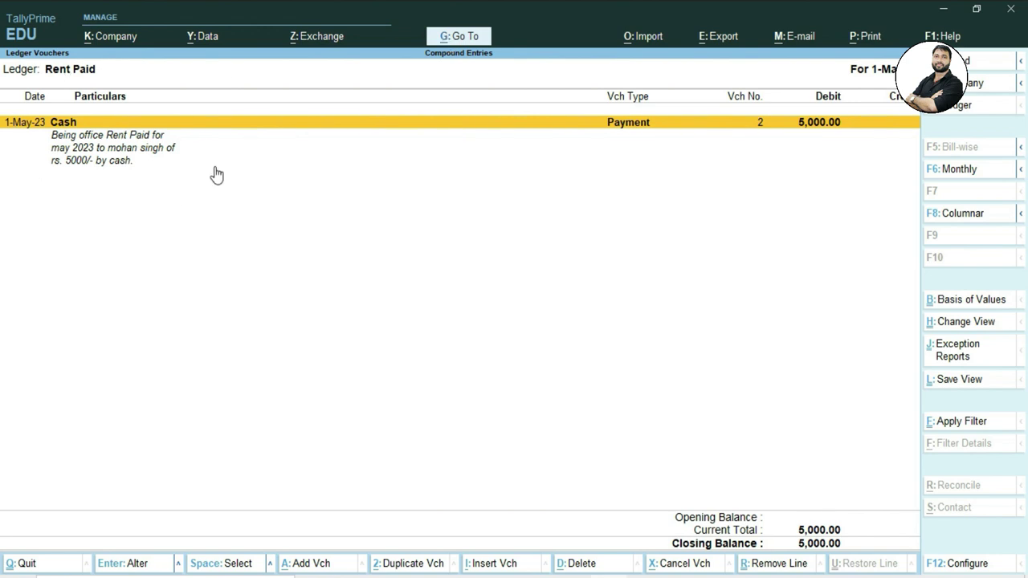
pyautogui.press('Escape')
pyautogui.press('Escape')
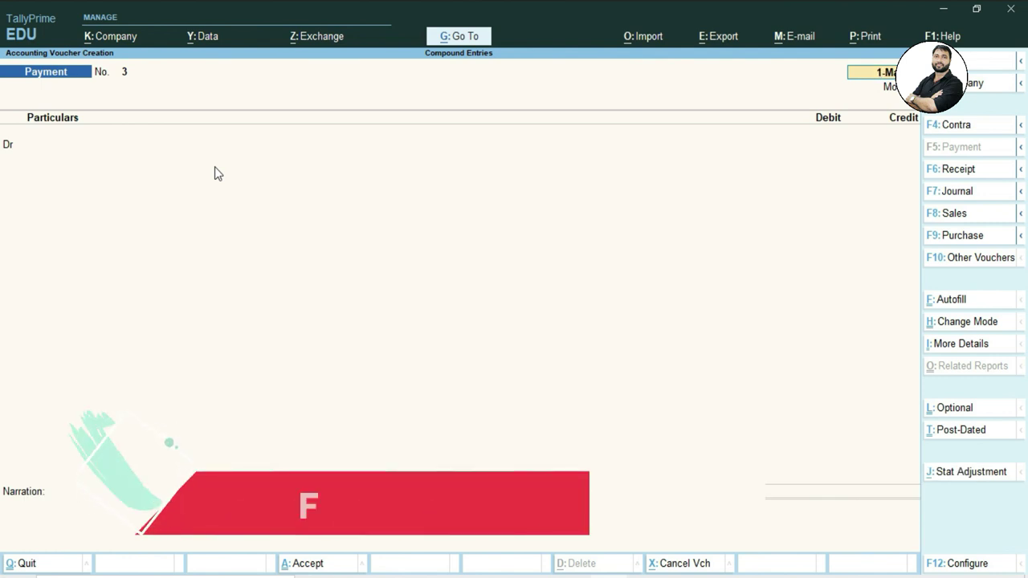
# Step: Start a journal voucher and set its date to 31 May 2023
pyautogui.press('F7')
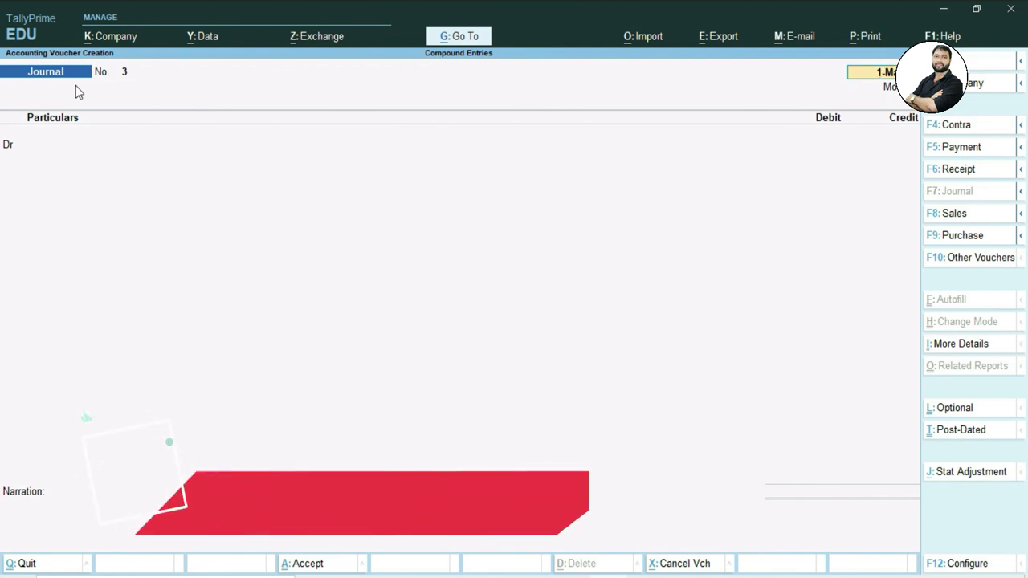
pyautogui.press('F2')
pyautogui.write('31')
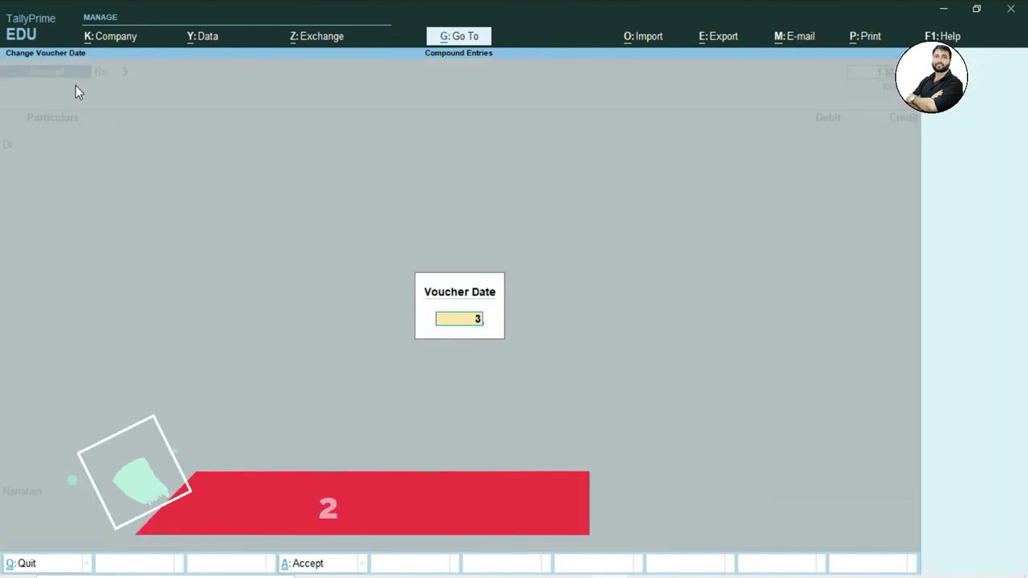
pyautogui.press('Return')
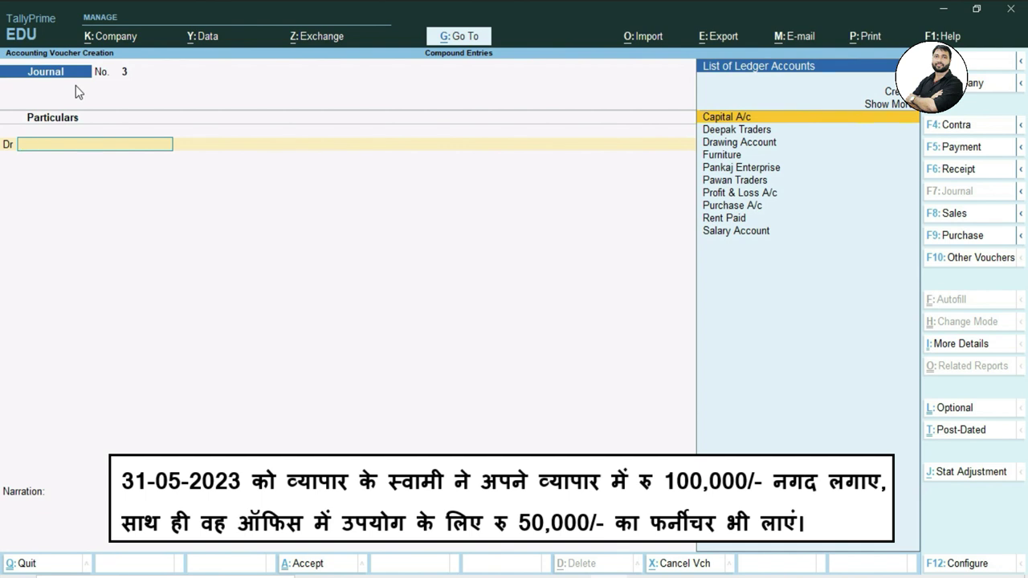
# Step: Expand the ledger list to include cash and bank accounts, and debit Cash with 1,00,000 in the journal voucher
pyautogui.press('Up')
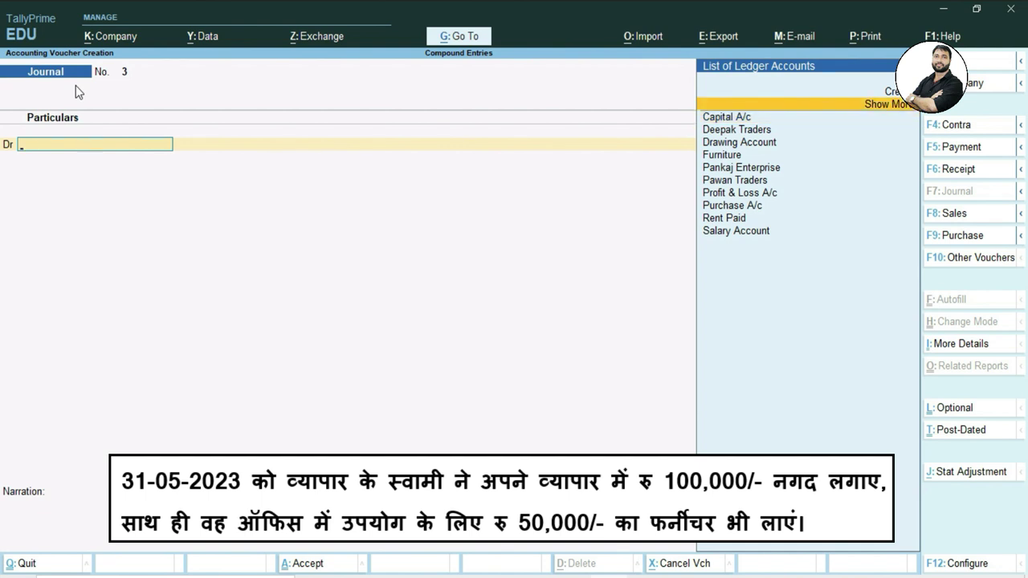
pyautogui.press('Return')
pyautogui.press('Down')
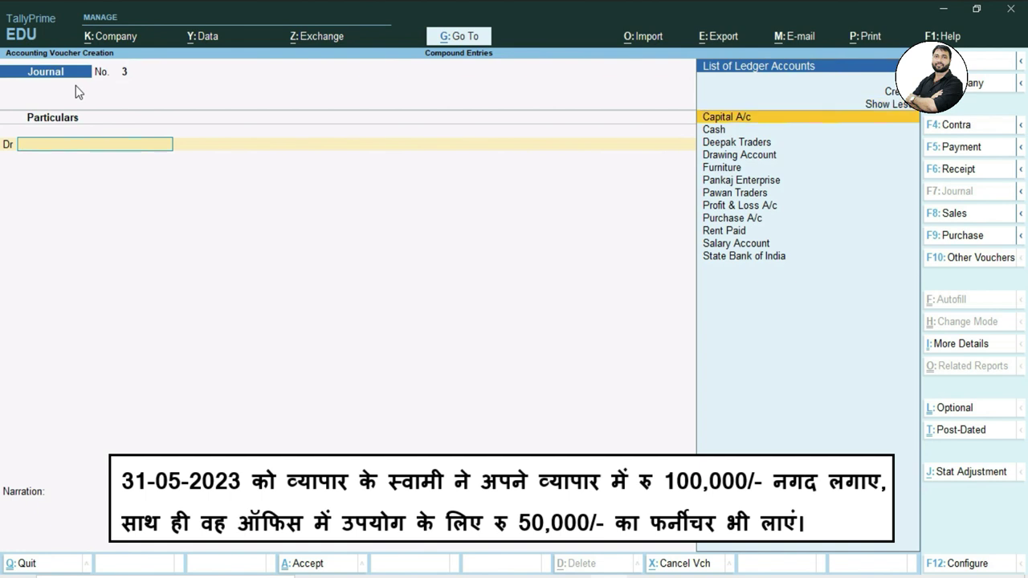
pyautogui.press('Down')
pyautogui.press('Return')
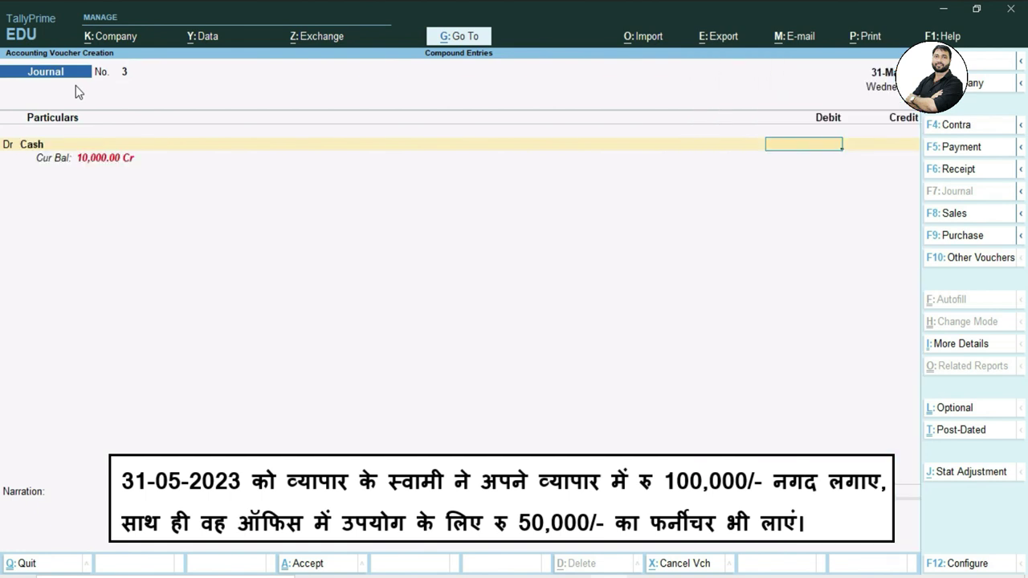
pyautogui.write('100000')
pyautogui.press('Return')
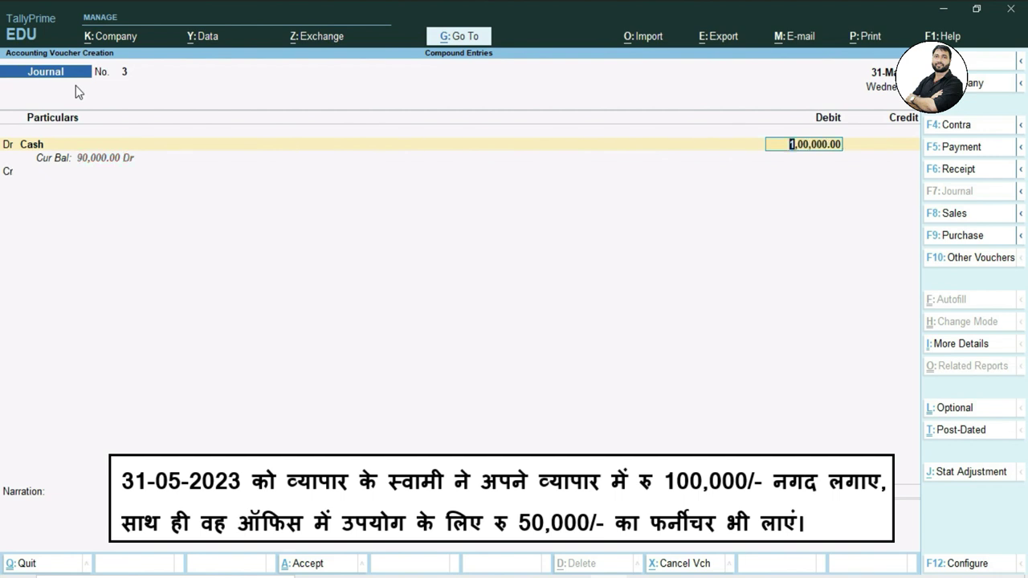
pyautogui.press('Return')
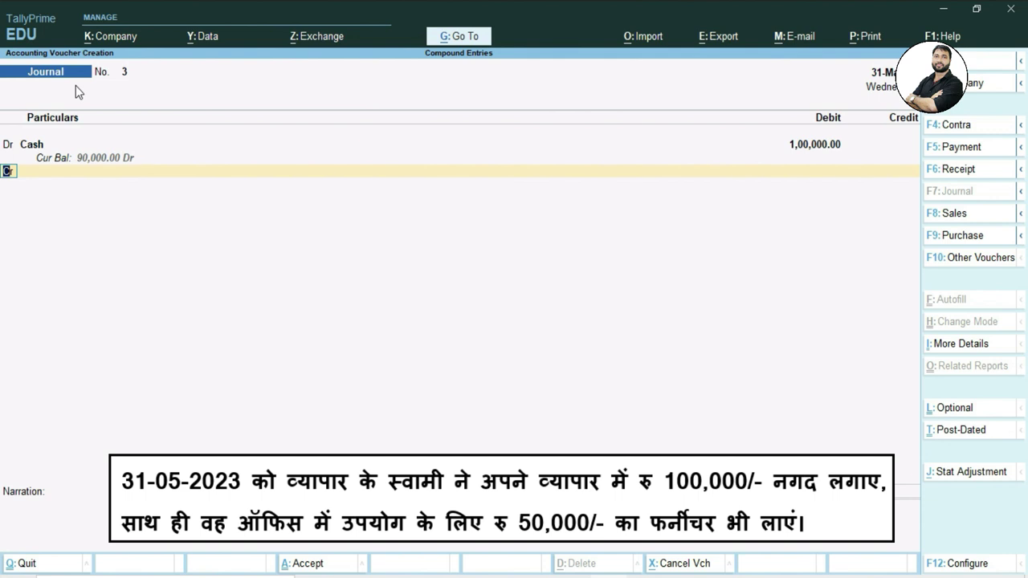
# Step: Add a second debit line for the Furniture ledger with 50,000
pyautogui.write('d')
pyautogui.press('Return')
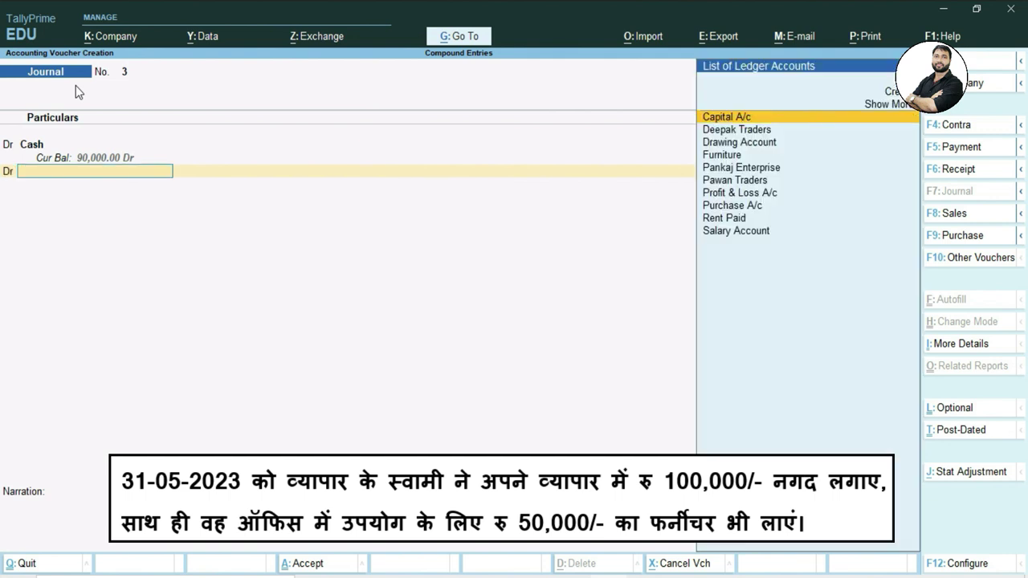
pyautogui.write('f')
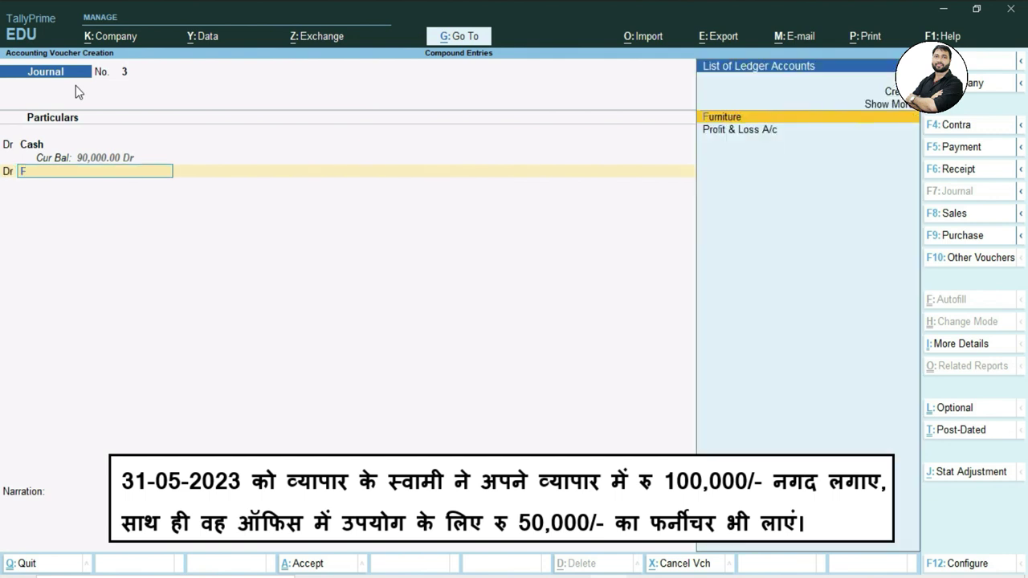
pyautogui.press('Return')
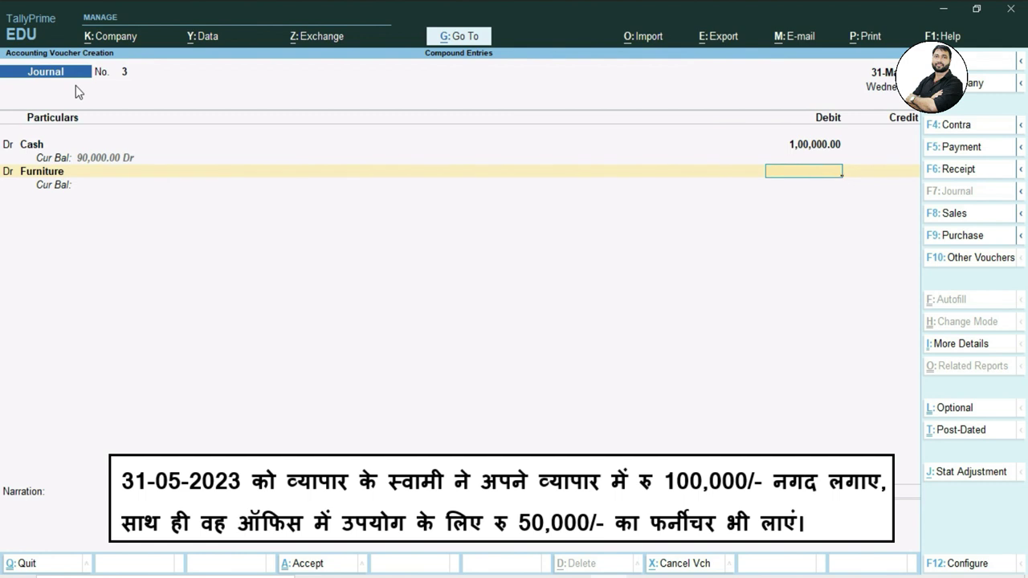
pyautogui.write('50000')
pyautogui.press('Return')
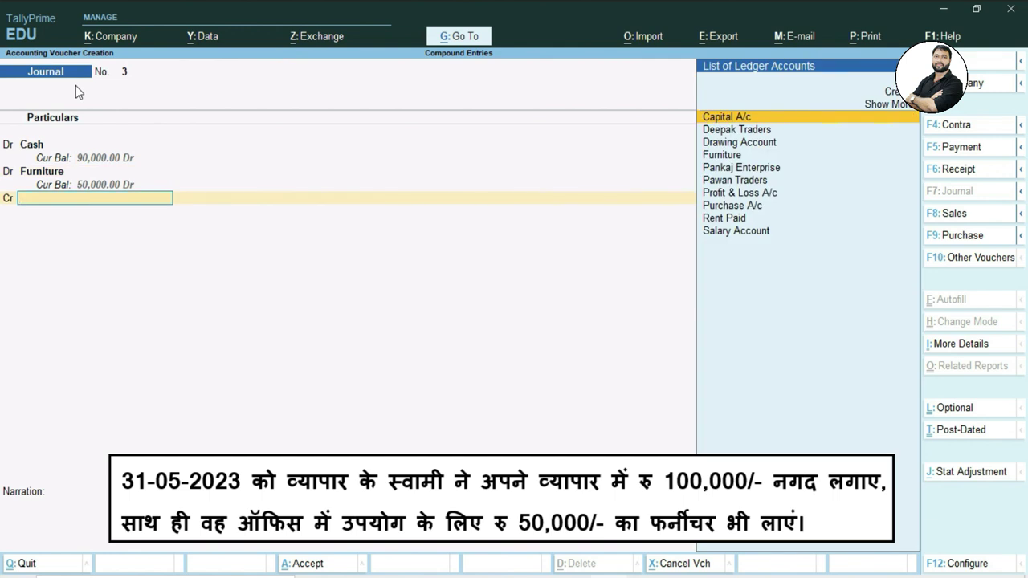
# Step: Credit Capital A/c with 1,50,000 and save the journal with the narration "Being capital brought into business in cash of rs 100000/- and furniture of rs. 50000."
pyautogui.press('Return')
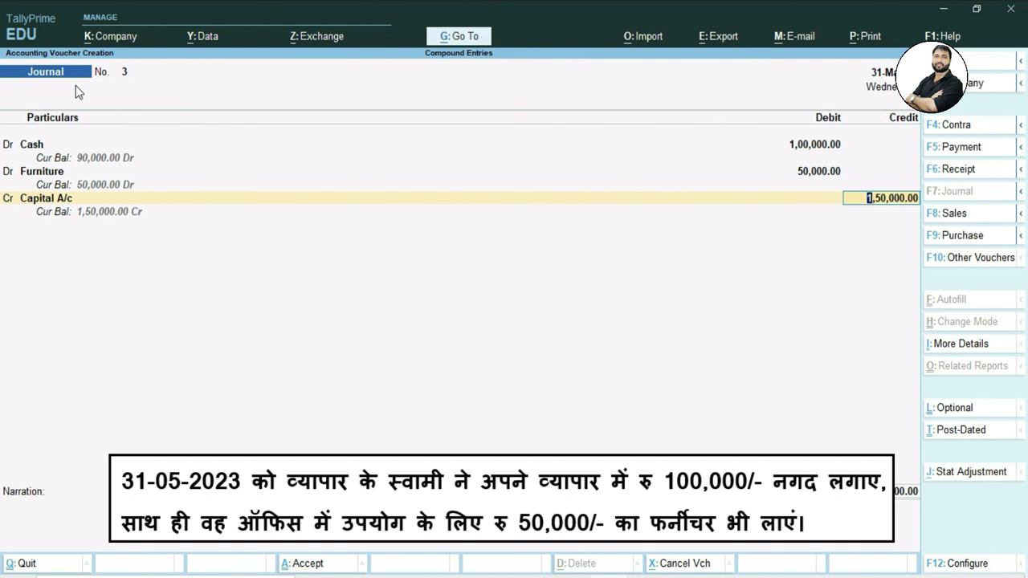
pyautogui.press('Return')
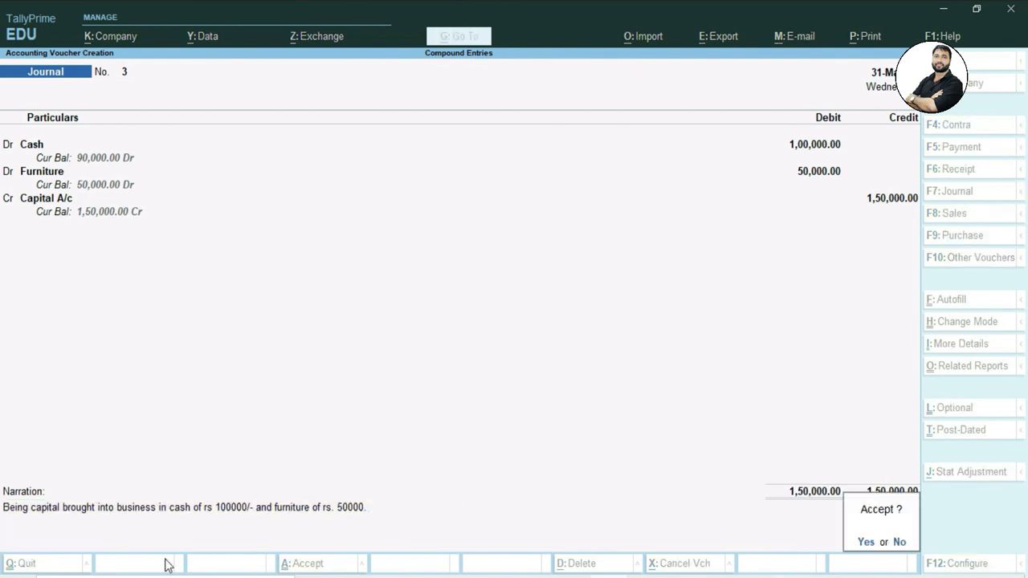
pyautogui.press('Return')
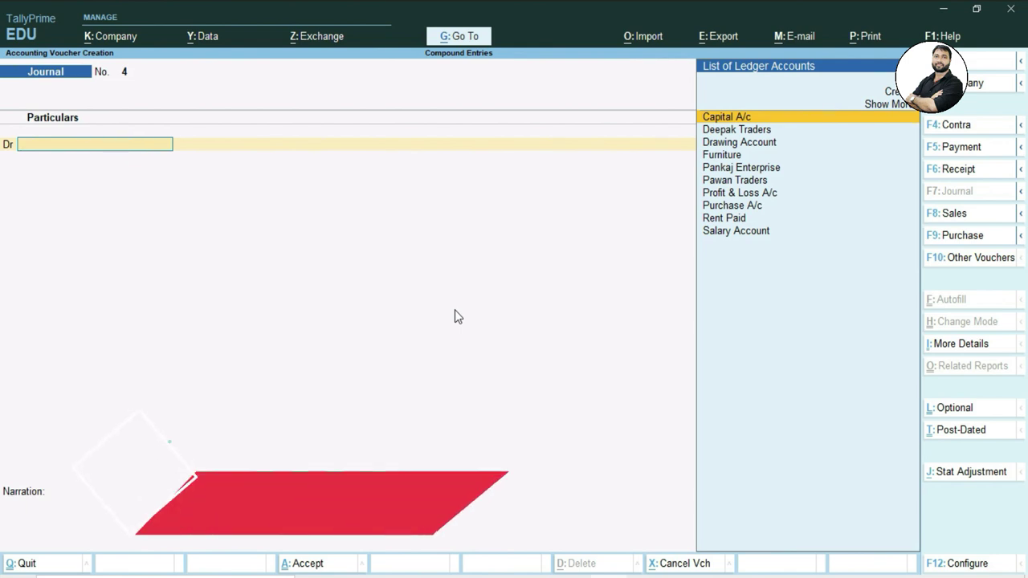
# Step: Set the new journal voucher's date to 1 June 2023
pyautogui.press('F2')
pyautogui.write('1-')
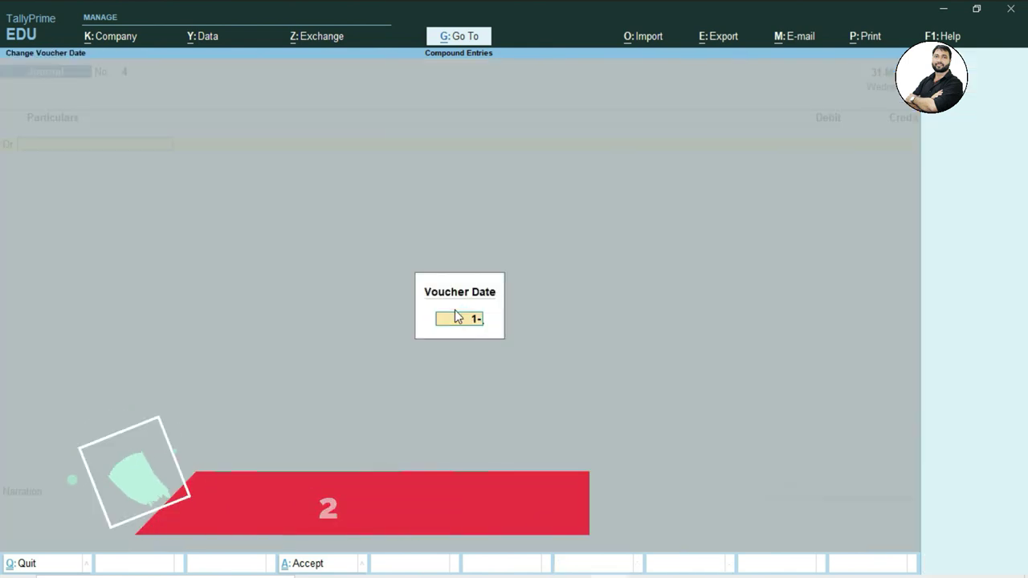
pyautogui.write('6-23')
pyautogui.press('Return')
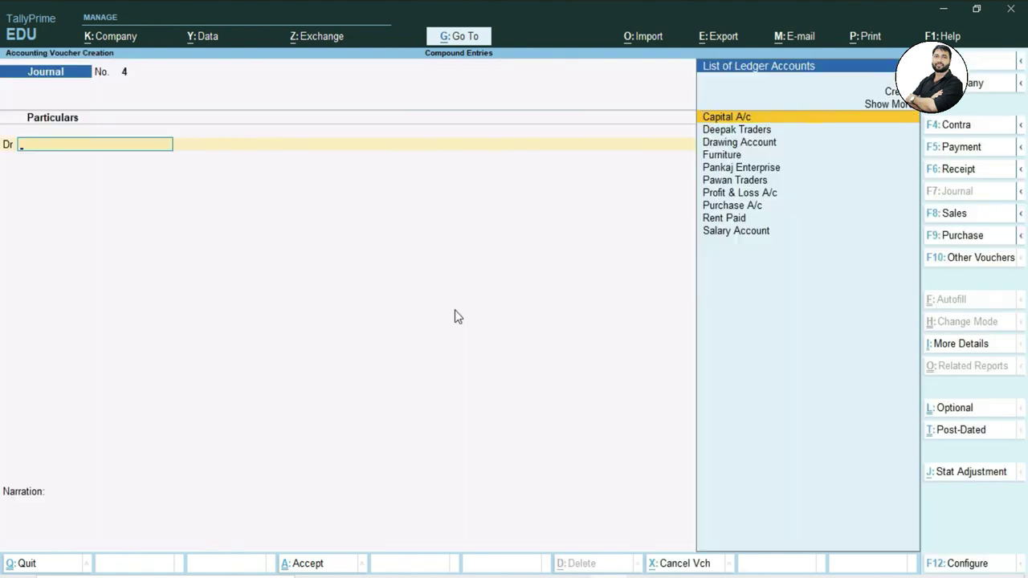
# Step: Debit Drawing Account with 25,000 on the journal's first line
pyautogui.press('Down')
pyautogui.press('Down')
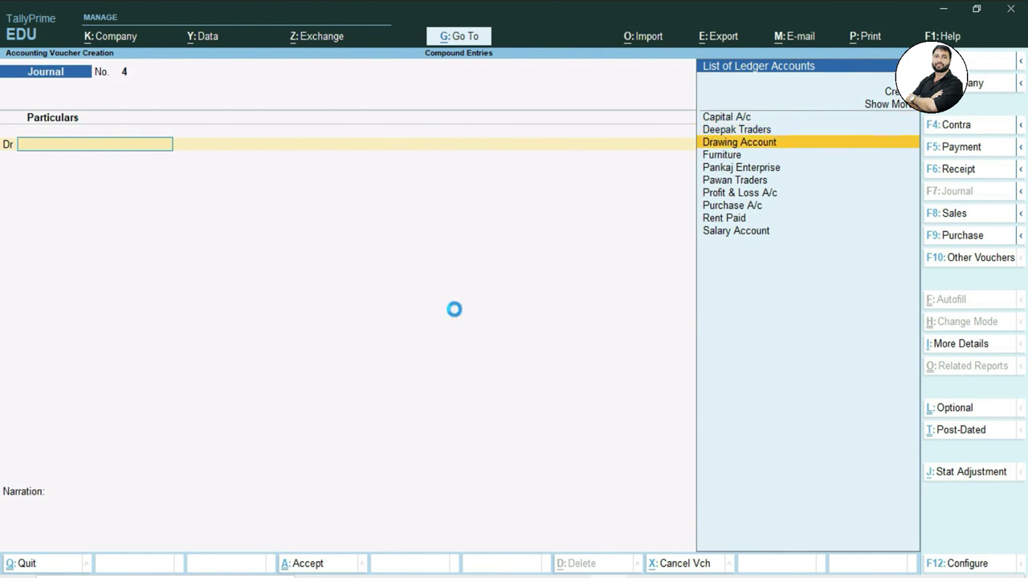
pyautogui.press('Return')
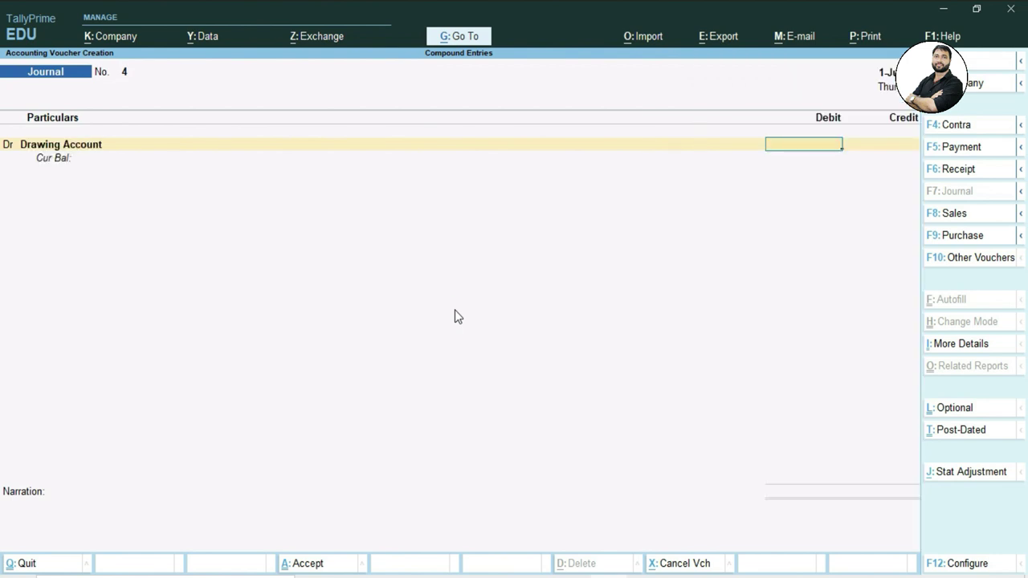
pyautogui.write('25,')
pyautogui.write('000')
pyautogui.press('Return')
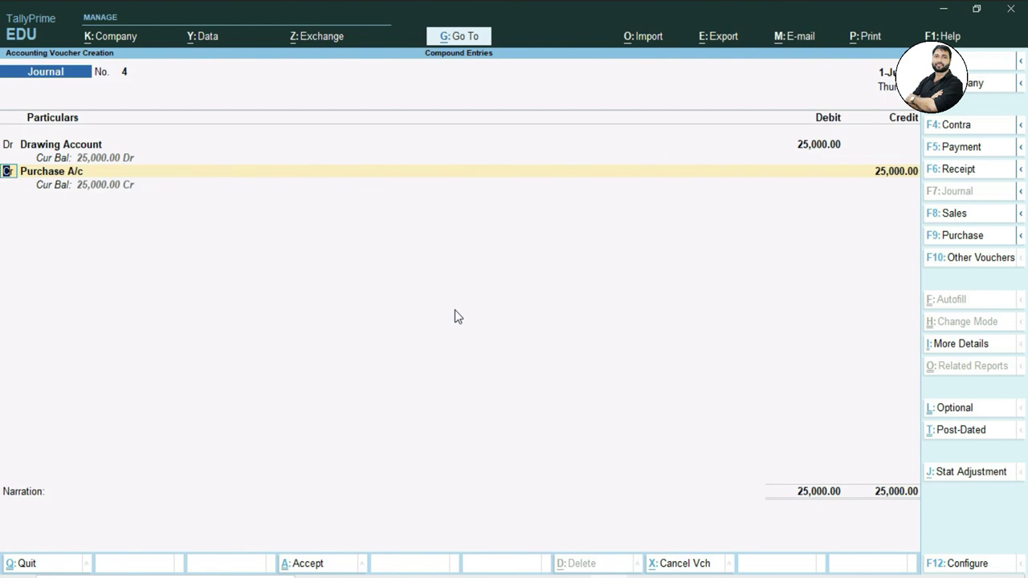
# Step: Expand the ledger list to include cash and bank accounts, and replace Purchase A/c on the credit line with Cash for 5,000
pyautogui.press('Return')
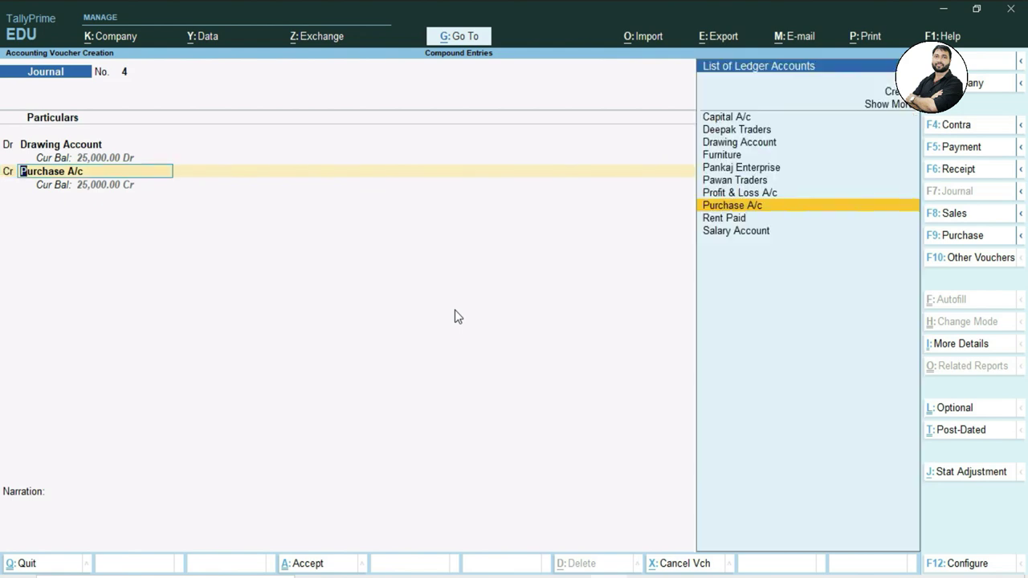
pyautogui.press('Up')
pyautogui.press('Up')
pyautogui.press('Up')
pyautogui.press('Up')
pyautogui.press('Up')
pyautogui.press('Up')
pyautogui.press('Up')
pyautogui.press('Up')
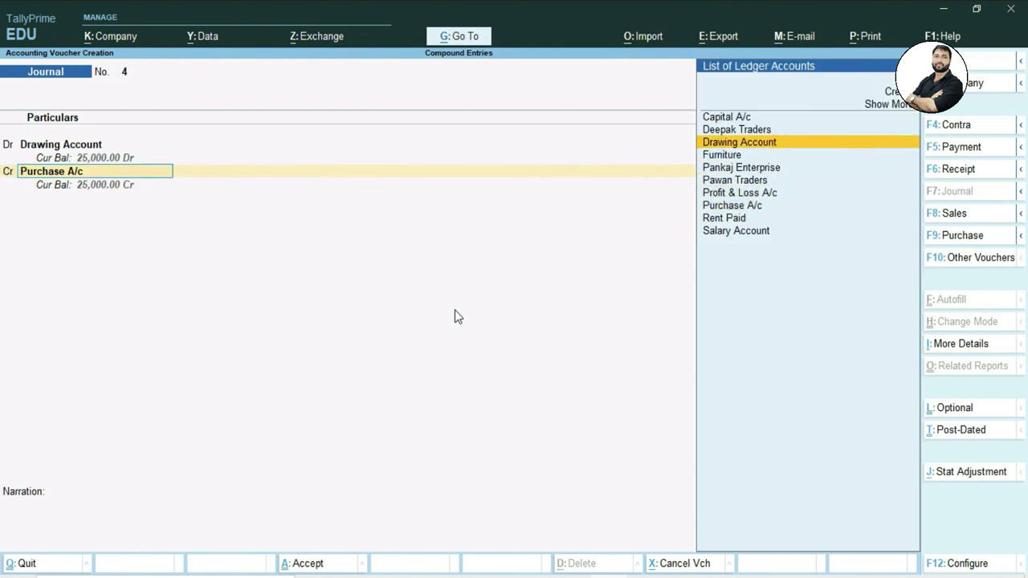
pyautogui.press('Return')
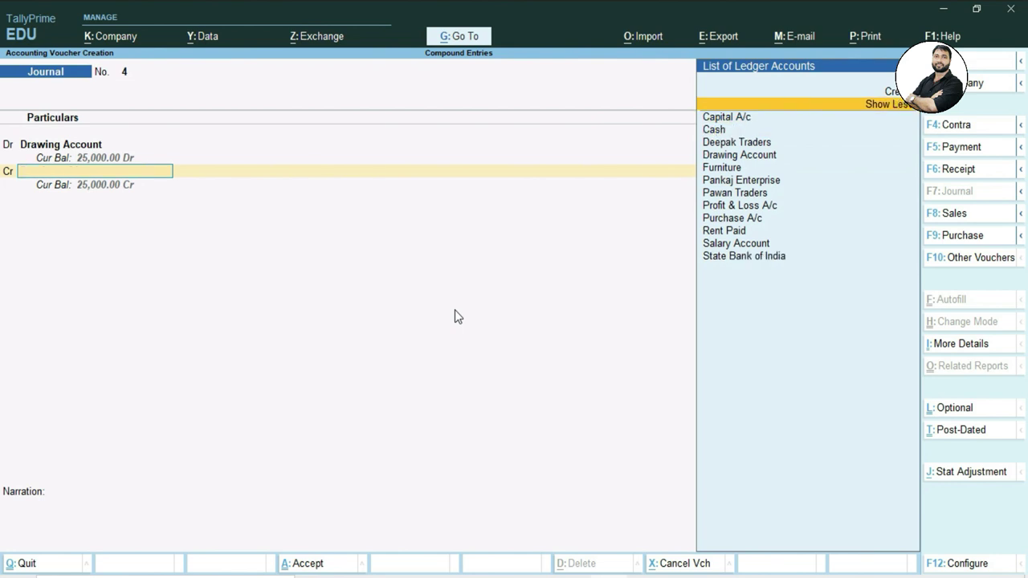
pyautogui.press('Down')
pyautogui.press('Down')
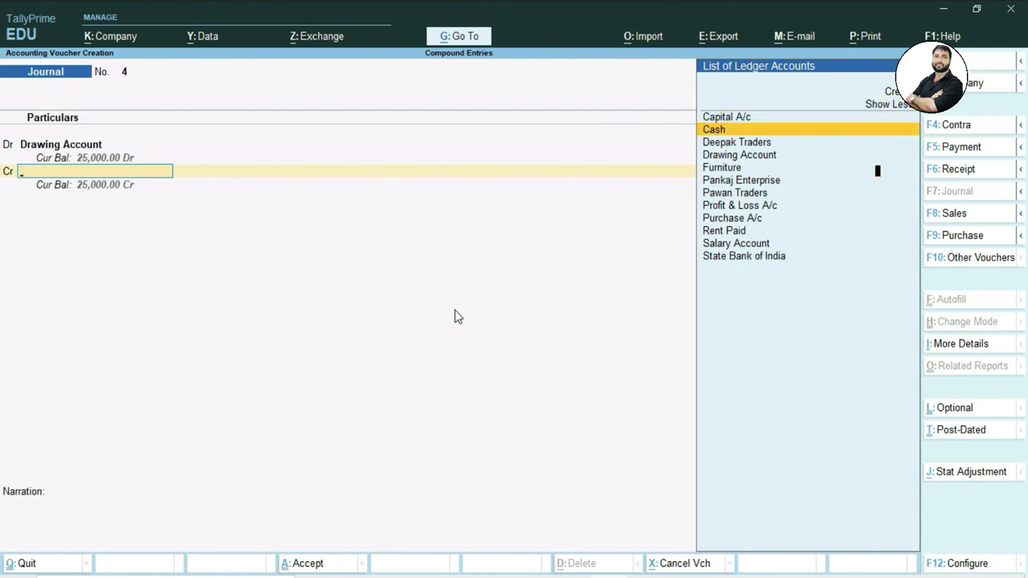
pyautogui.press('Return')
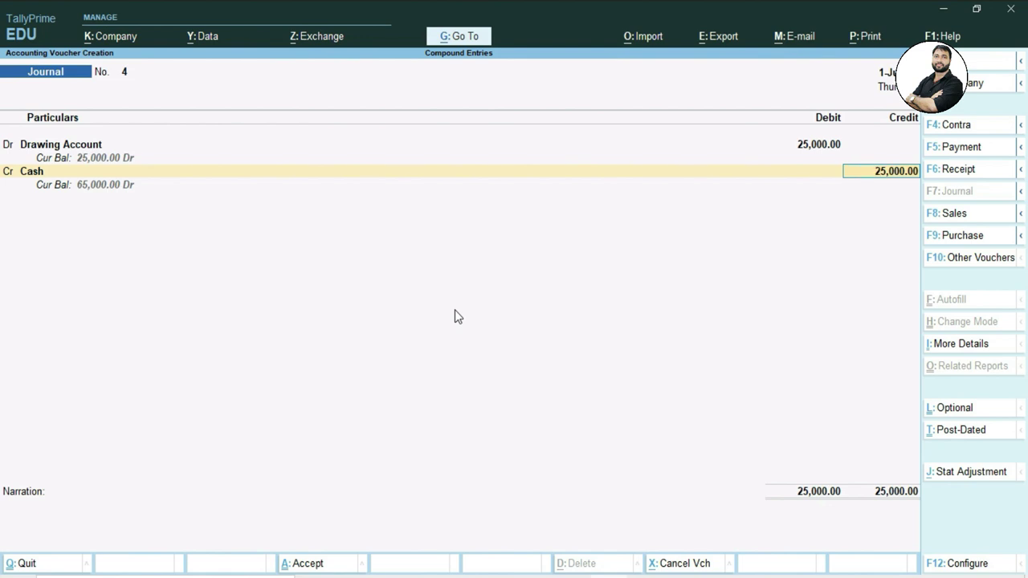
pyautogui.write('5,000')
pyautogui.press('Return')
pyautogui.press('Return')
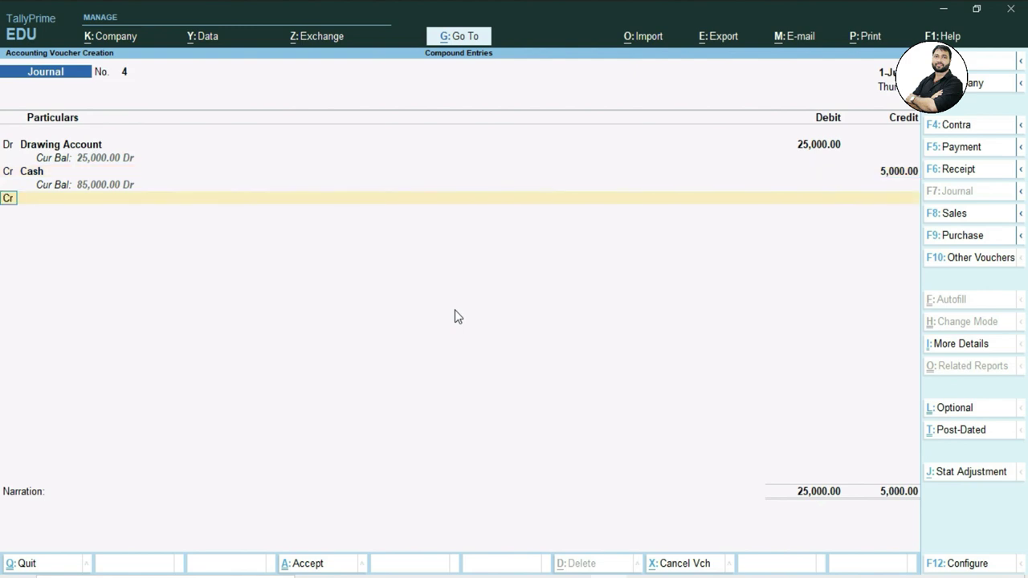
# Step: Add a credit line for Purchase A/c, allocating 1 Nos. of Sony Tv 20" at a rate of 20,000
pyautogui.press('Return')
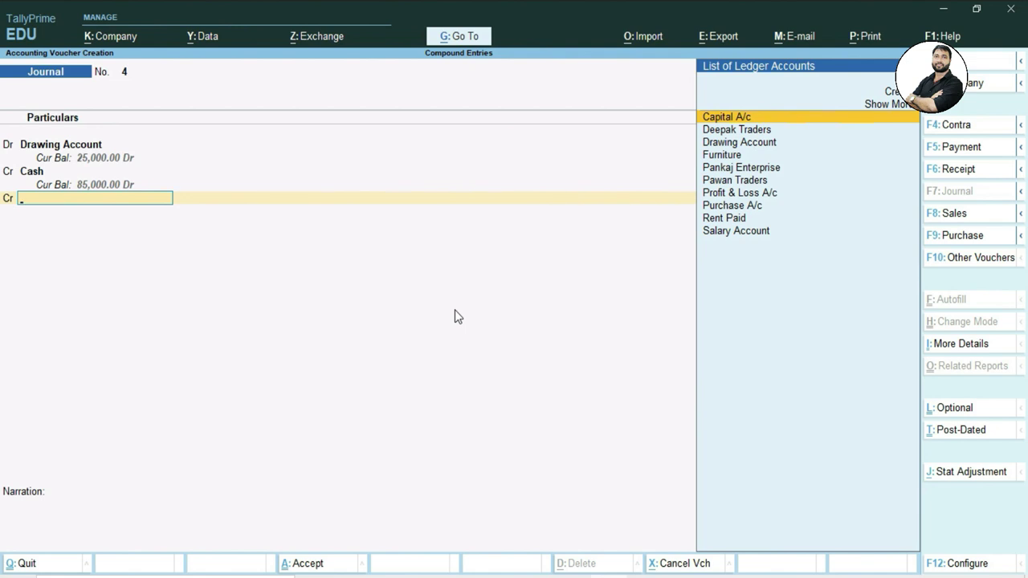
pyautogui.write('P')
pyautogui.press('Return')
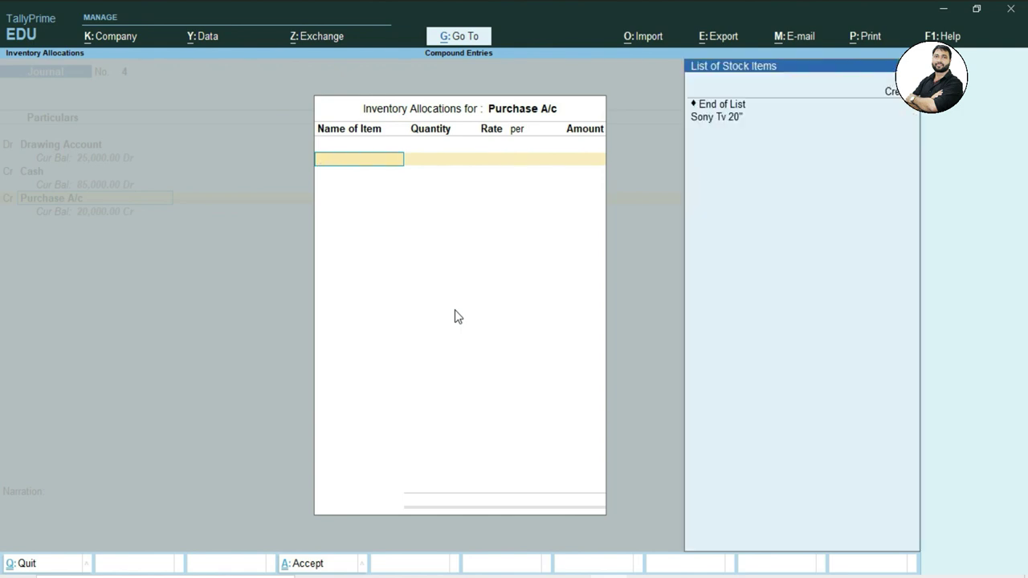
pyautogui.press('Down')
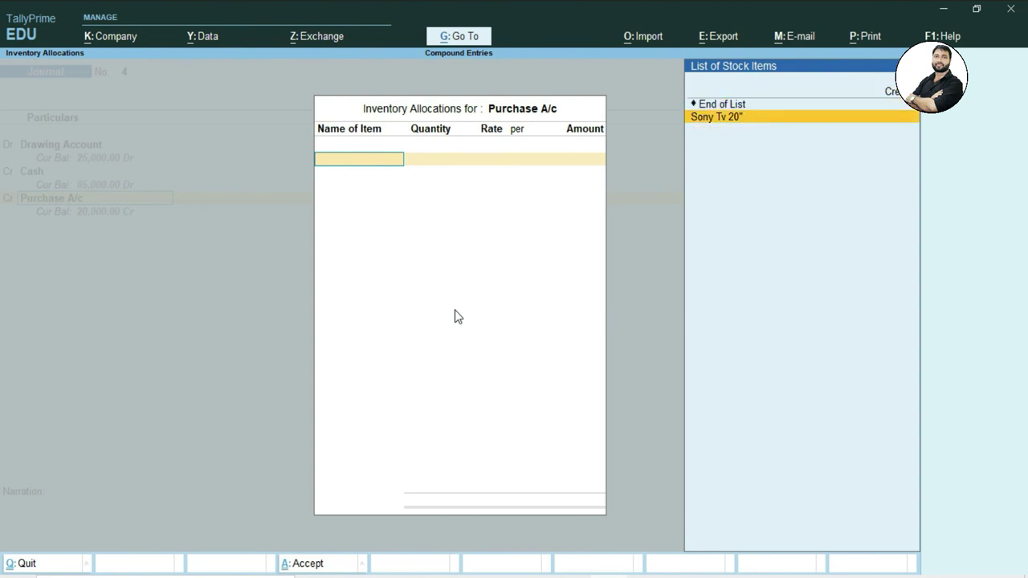
pyautogui.press('Return')
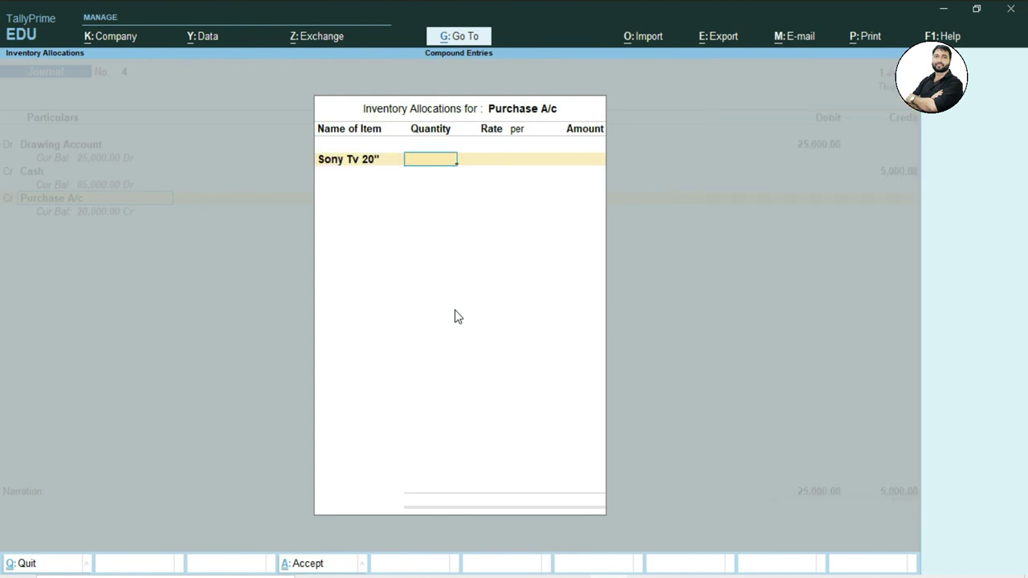
pyautogui.write('1')
pyautogui.press('Return')
pyautogui.press('Return')
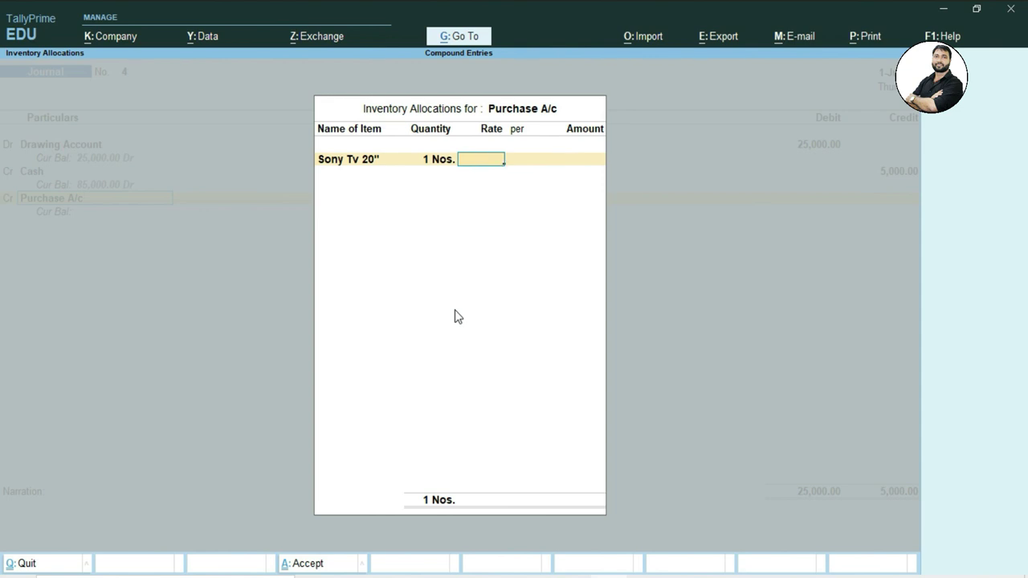
pyautogui.write('20000')
pyautogui.press('Return')
pyautogui.press('Return')
pyautogui.press('Return')
pyautogui.press('Return')
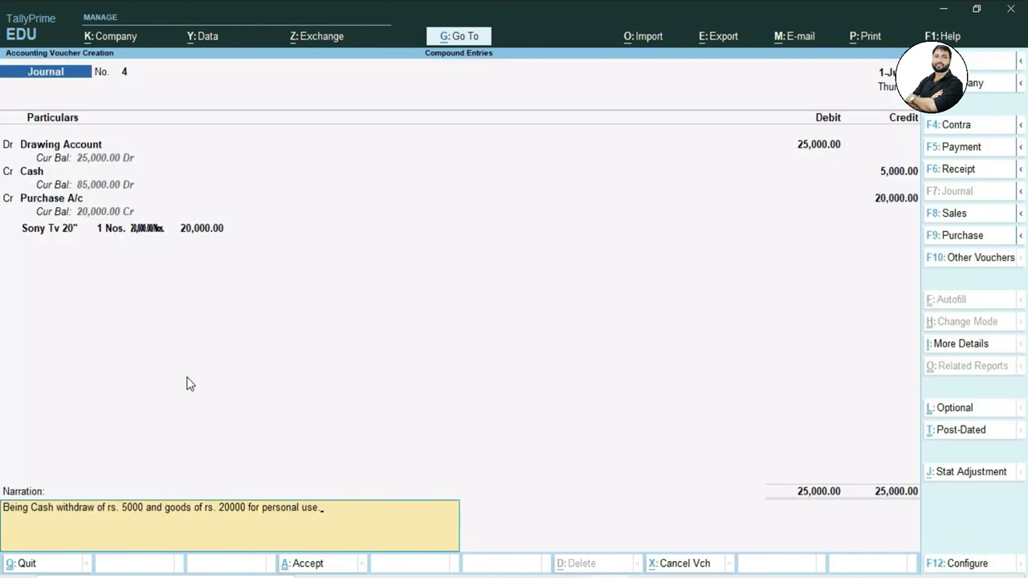
# Step: Save the journal with the narration "Being Cash withdraw of rs. 5000 and goods of rs. 20000 for personal use."
pyautogui.press('Return')
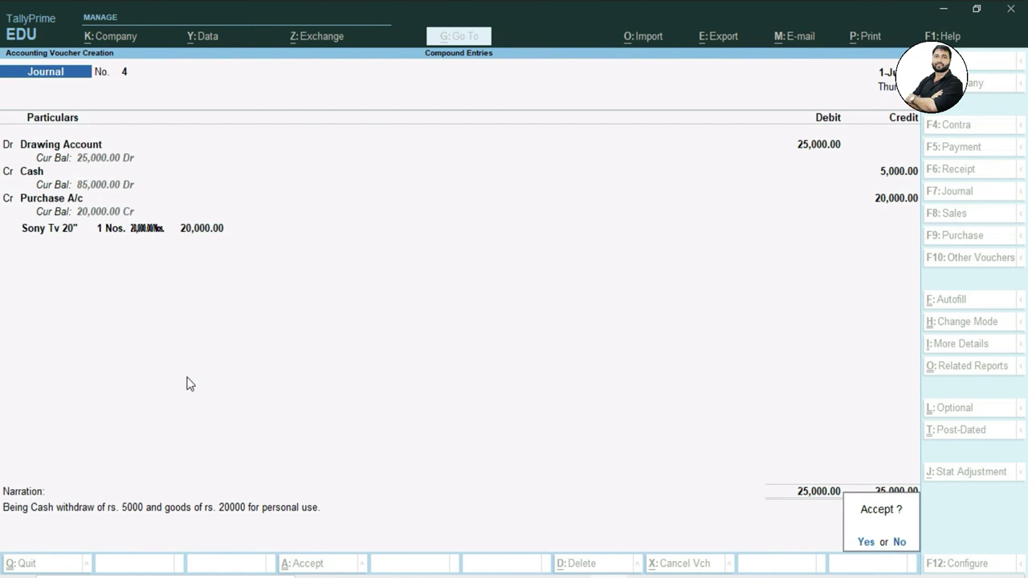
pyautogui.press('Return')
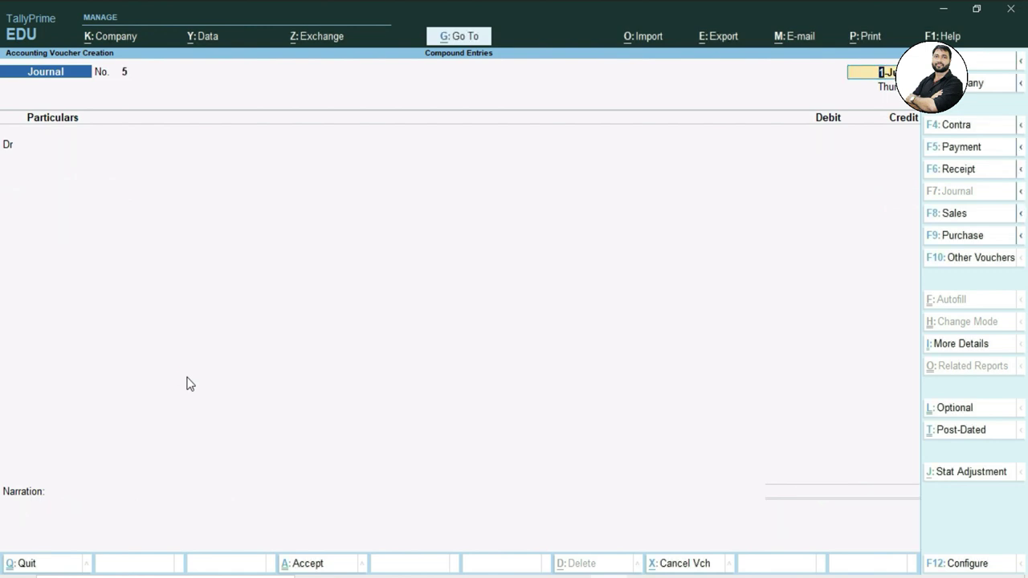